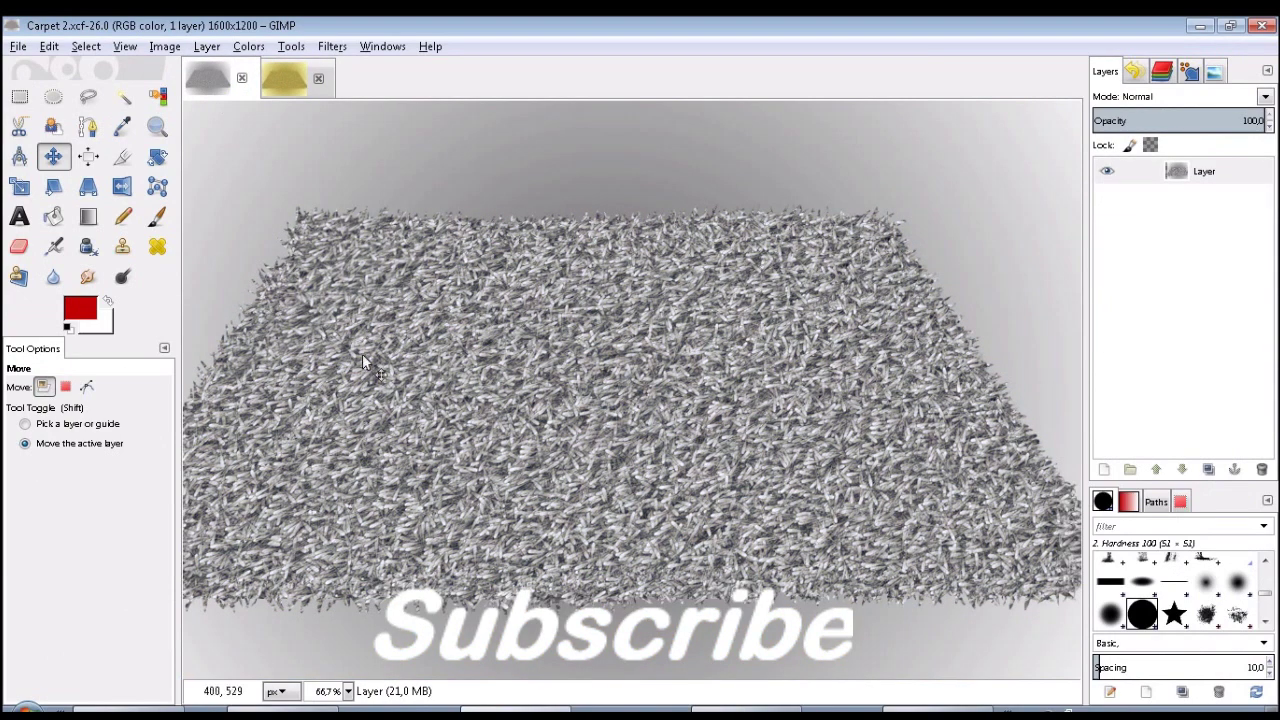
# Open the File menu over the grey furry carpet example image.
pyautogui.click(17, 47)
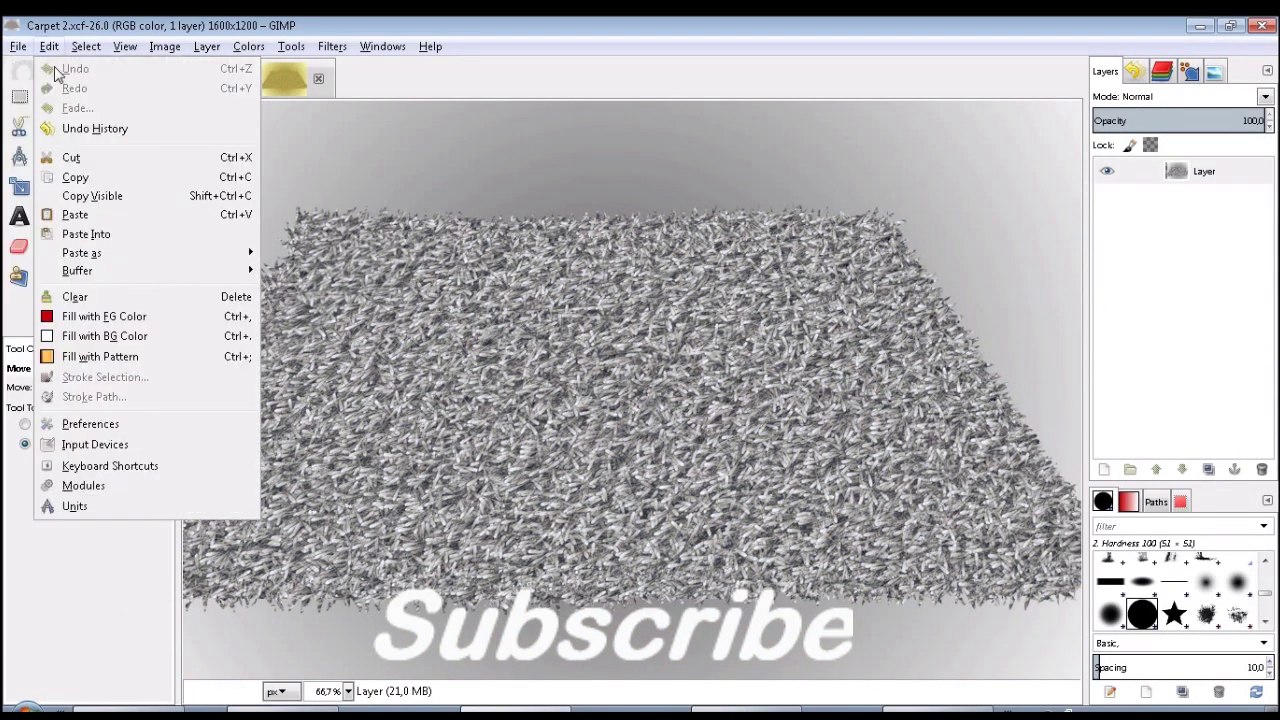
# Create a new 1600×1200 image and add a transparent layer above the background.
pyautogui.click(199, 72)
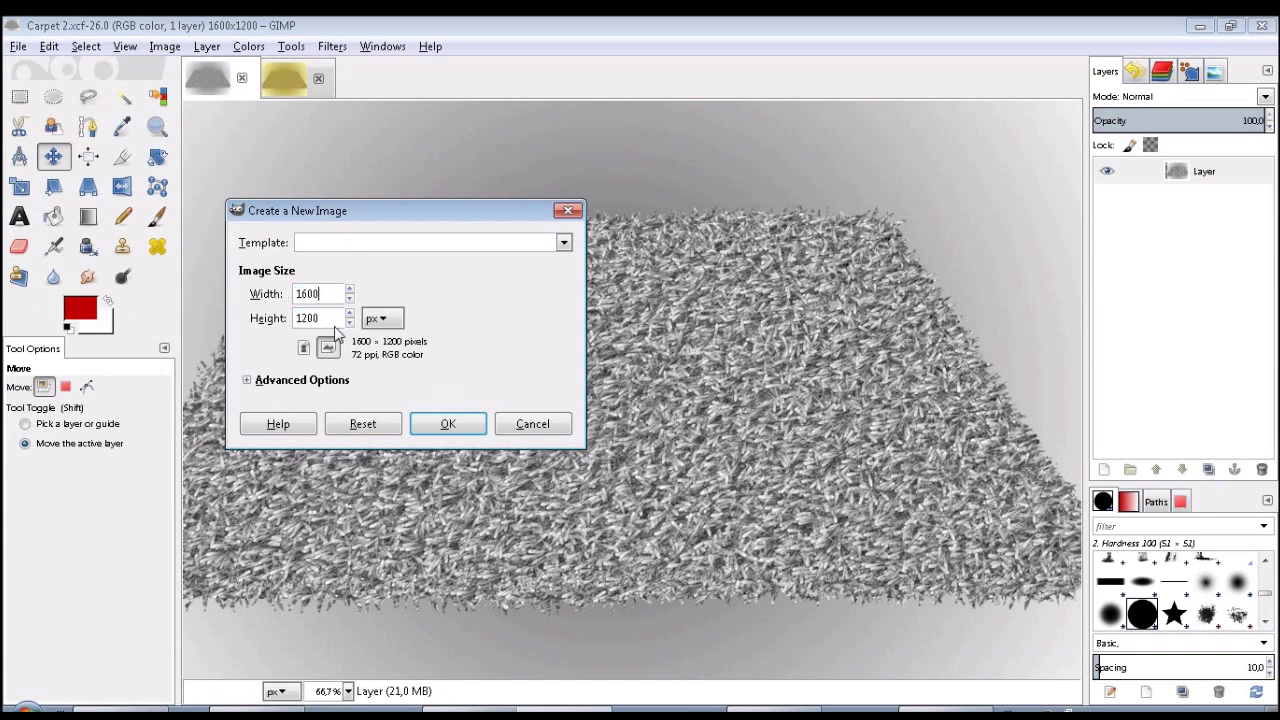
pyautogui.click(448, 424)
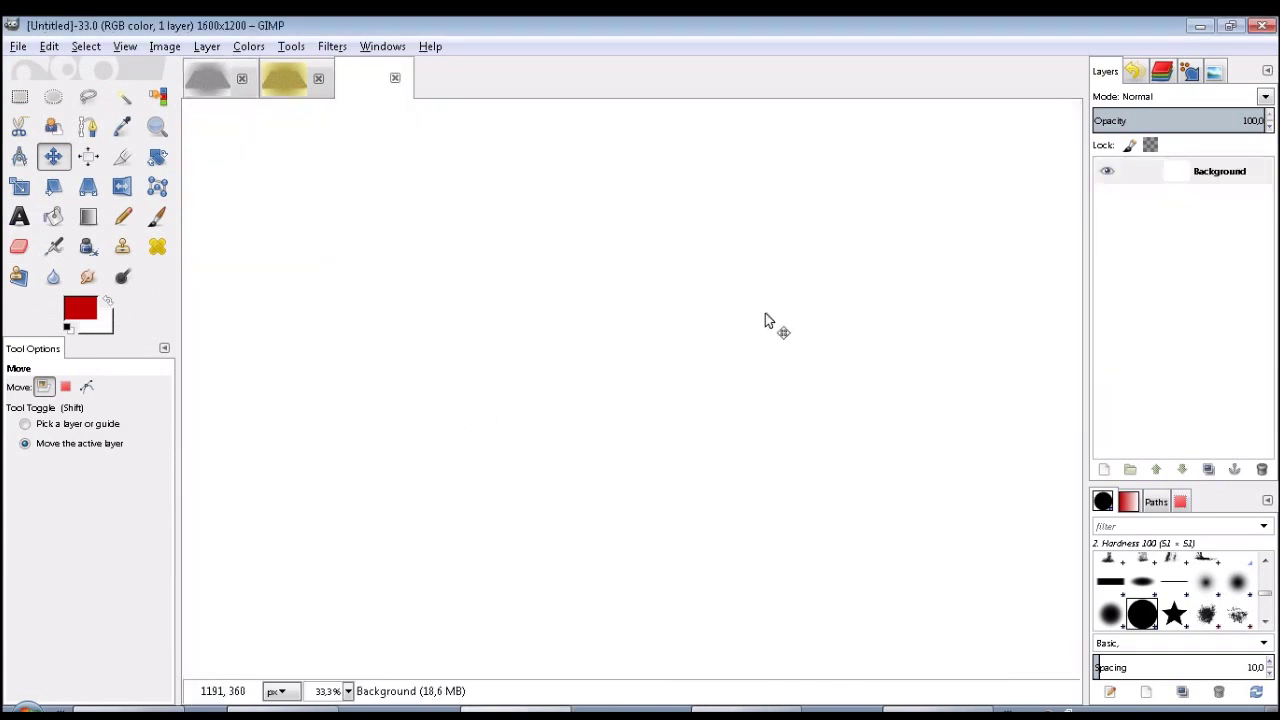
pyautogui.click(1106, 469)
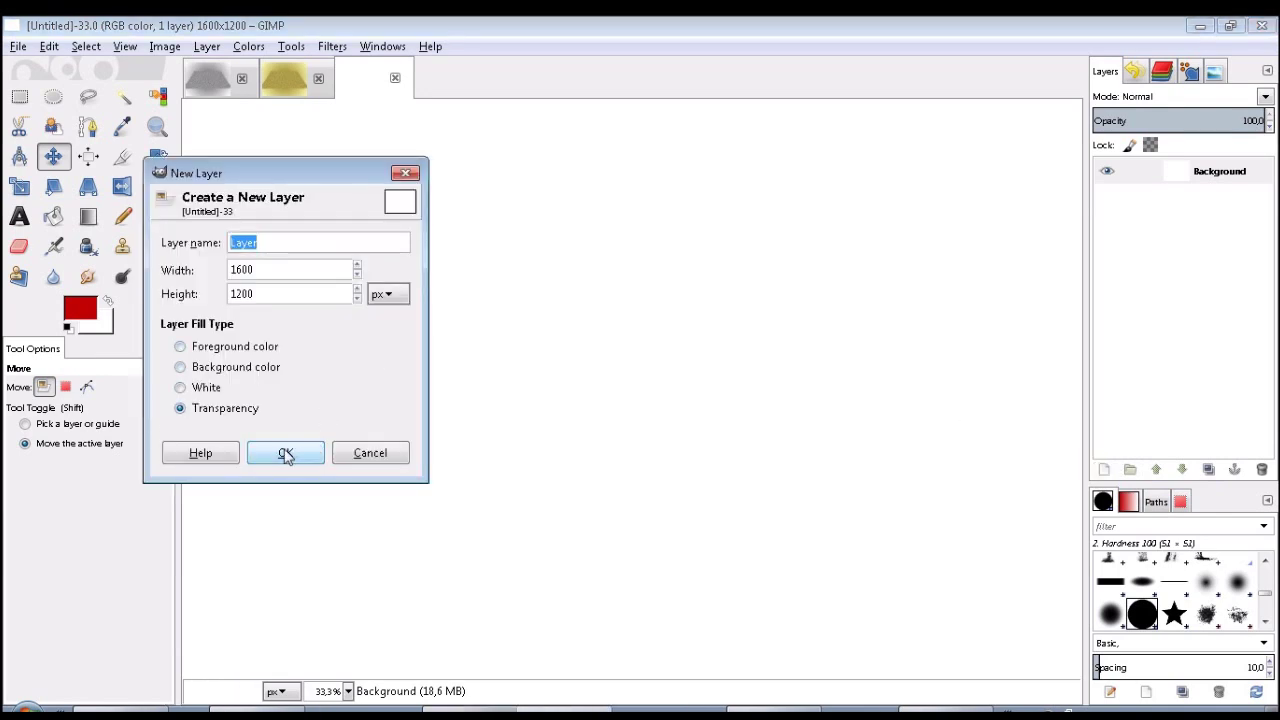
pyautogui.click(286, 455)
# Set the foreground to dark red a20000, bucket-fill the new layer, and start a perspective transform.
pyautogui.click(58, 217)
pyautogui.click(94, 306)
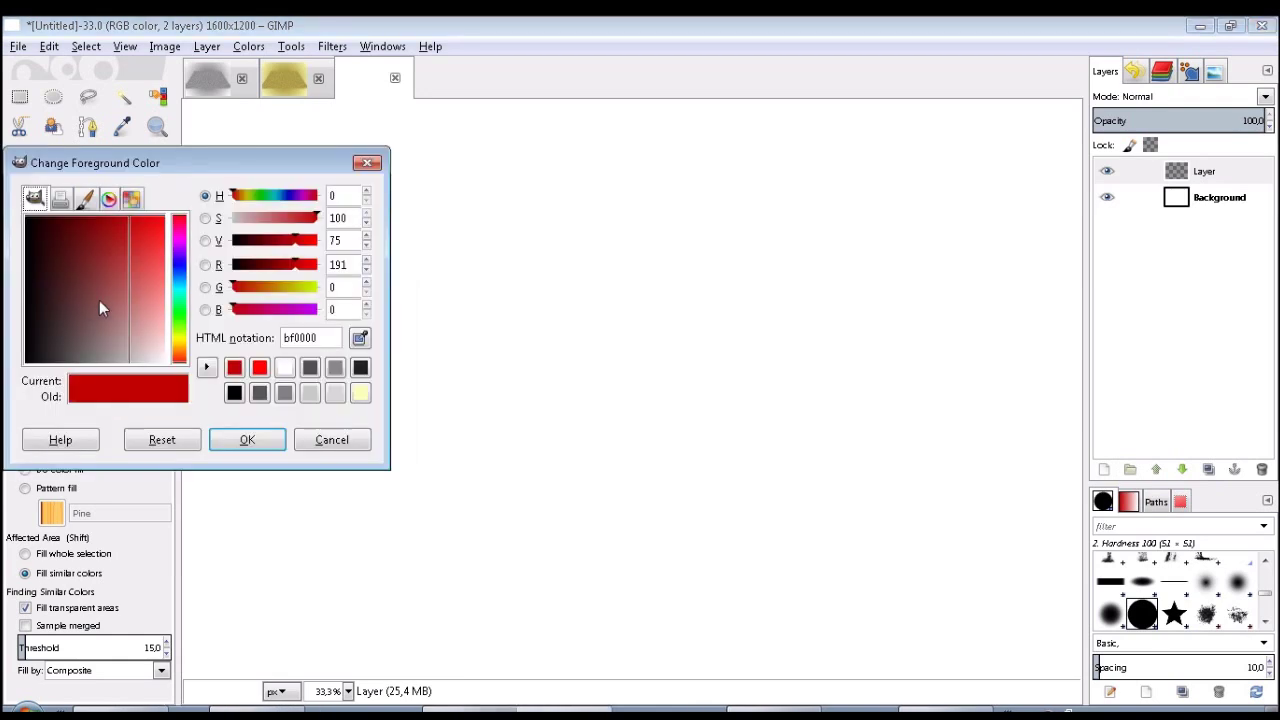
pyautogui.moveTo(124, 273); pyautogui.dragTo(114, 212)
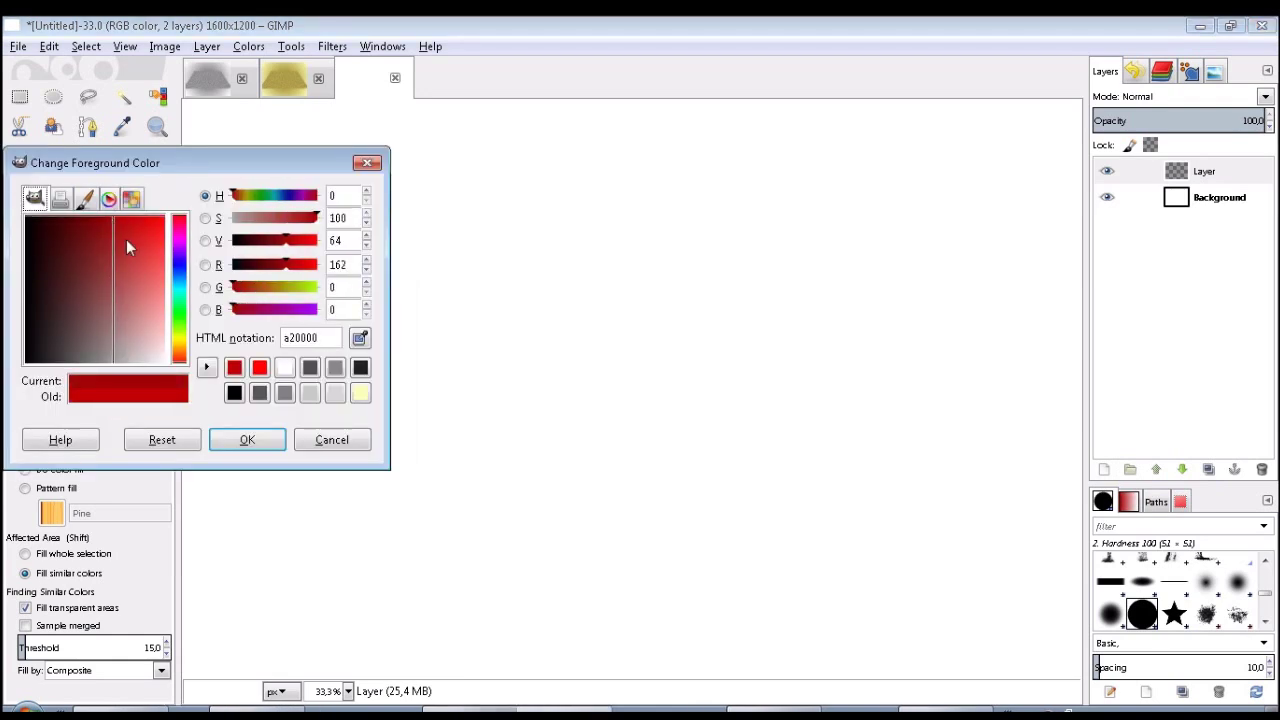
pyautogui.click(247, 439)
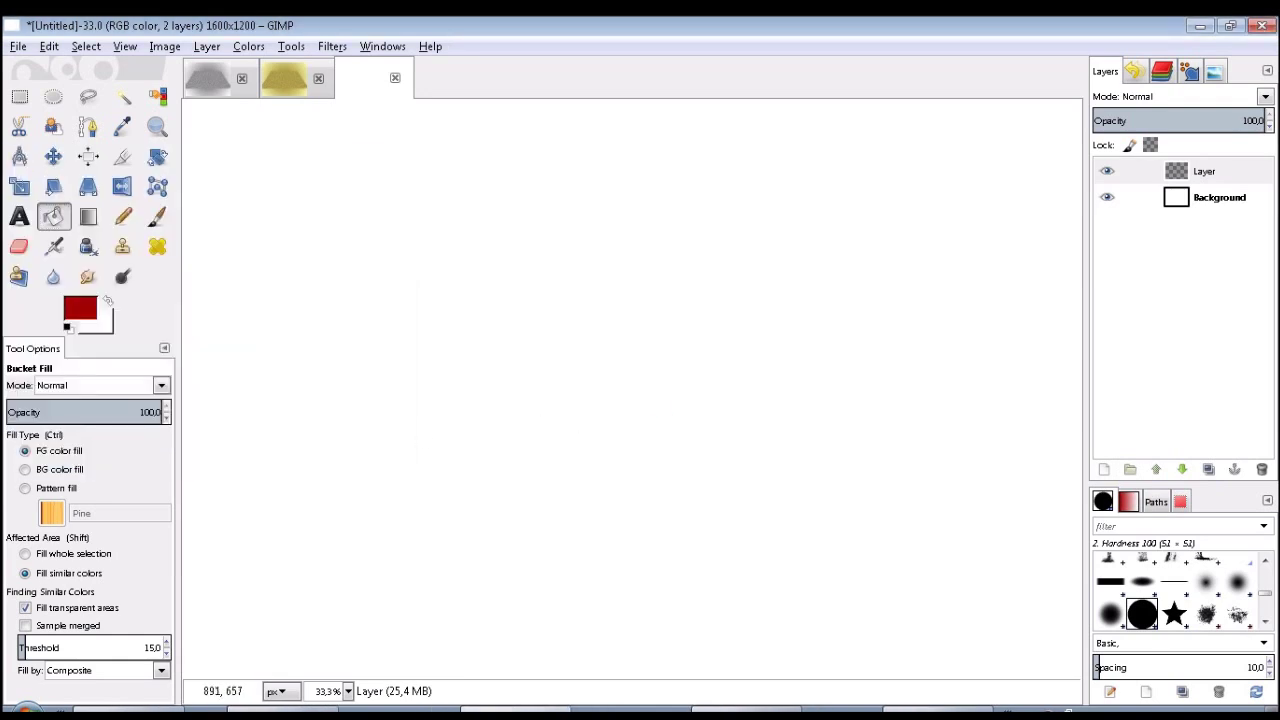
pyautogui.click(662, 408)
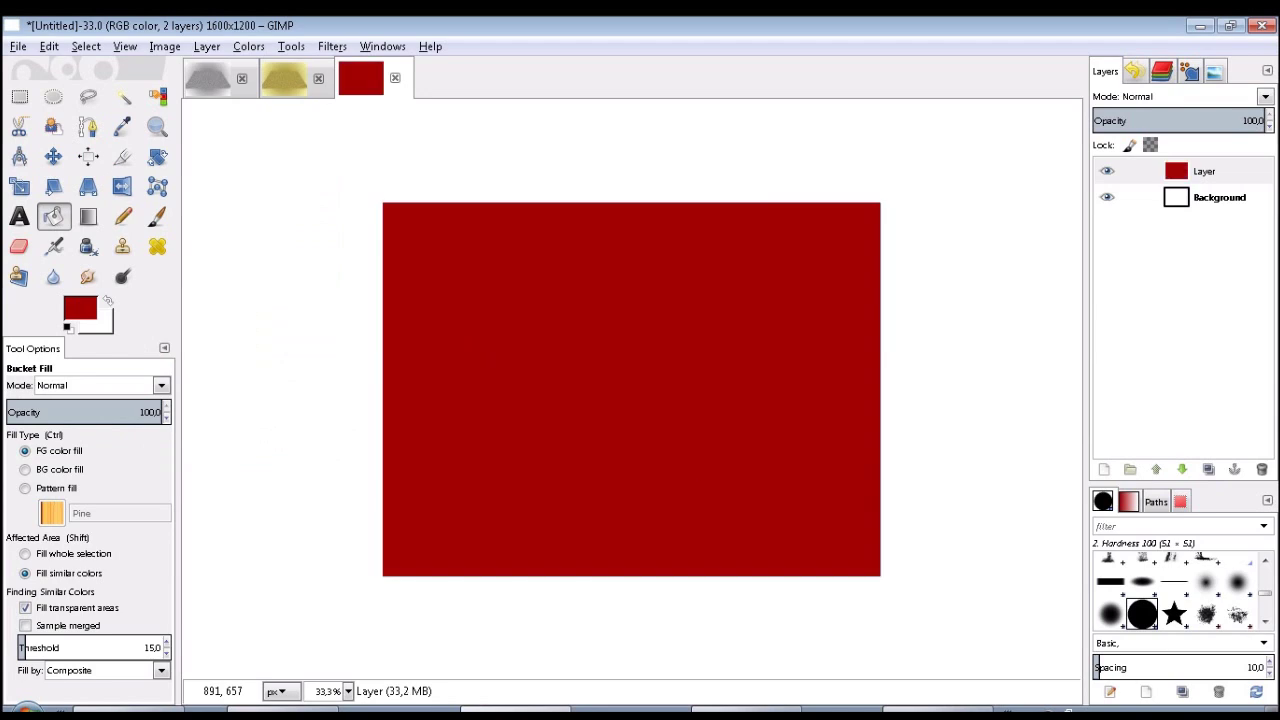
pyautogui.click(88, 187)
pyautogui.click(503, 266)
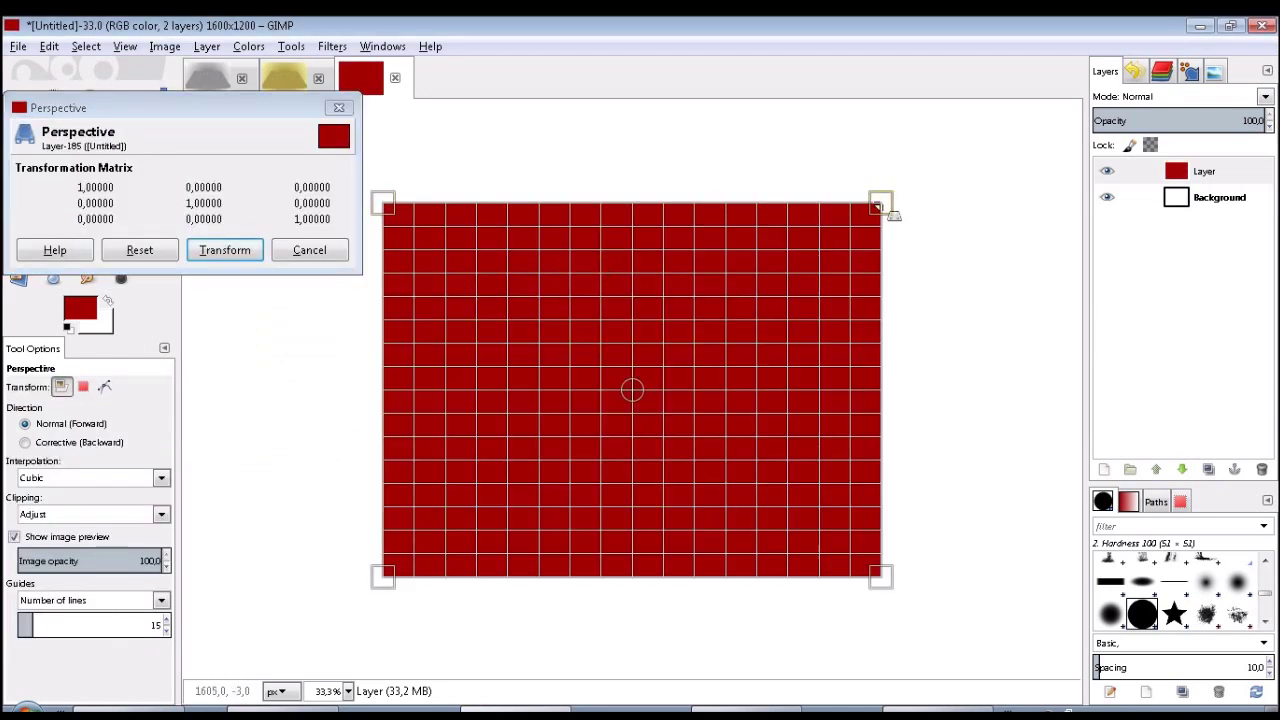
# Pull both top corners of the red layer inward and down into a trapezoid, and apply the transform.
pyautogui.moveTo(877, 206); pyautogui.dragTo(759, 345)
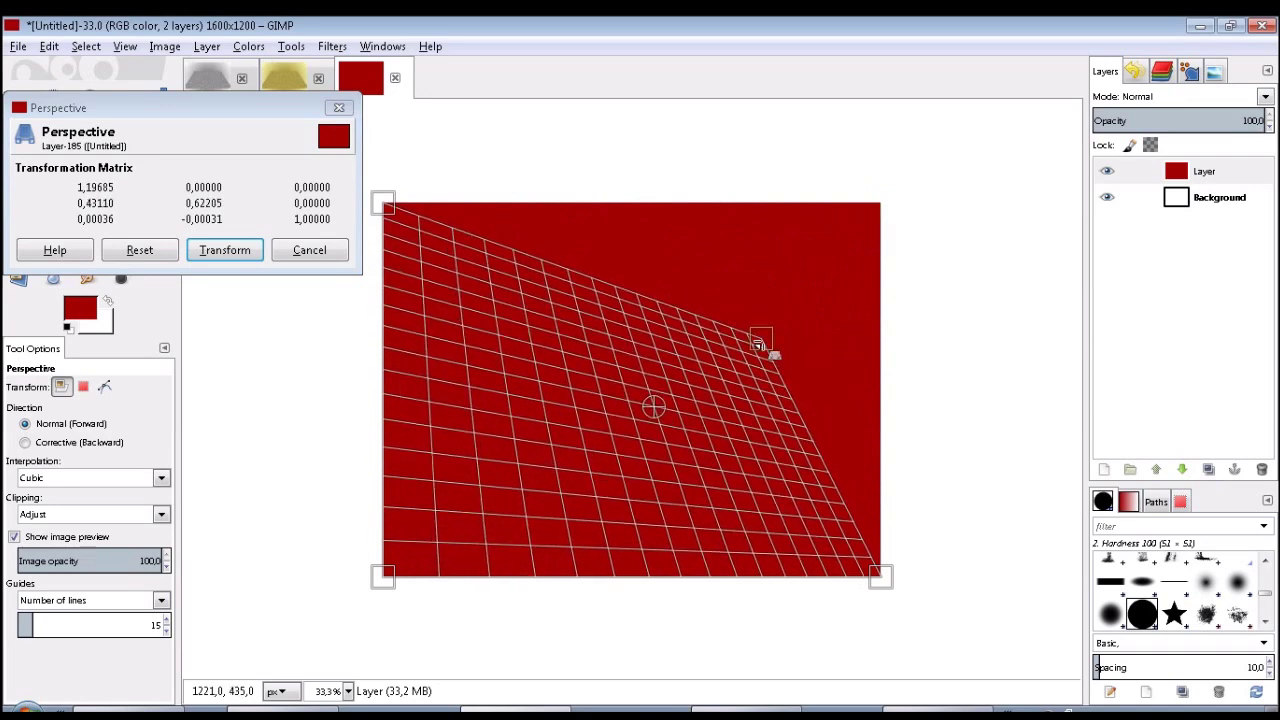
pyautogui.moveTo(759, 345); pyautogui.dragTo(771, 350)
pyautogui.moveTo(384, 204)
pyautogui.mouseDown()
pyautogui.moveTo(429, 275)
pyautogui.moveTo(509, 354)
pyautogui.moveTo(491, 343)
pyautogui.mouseUp()
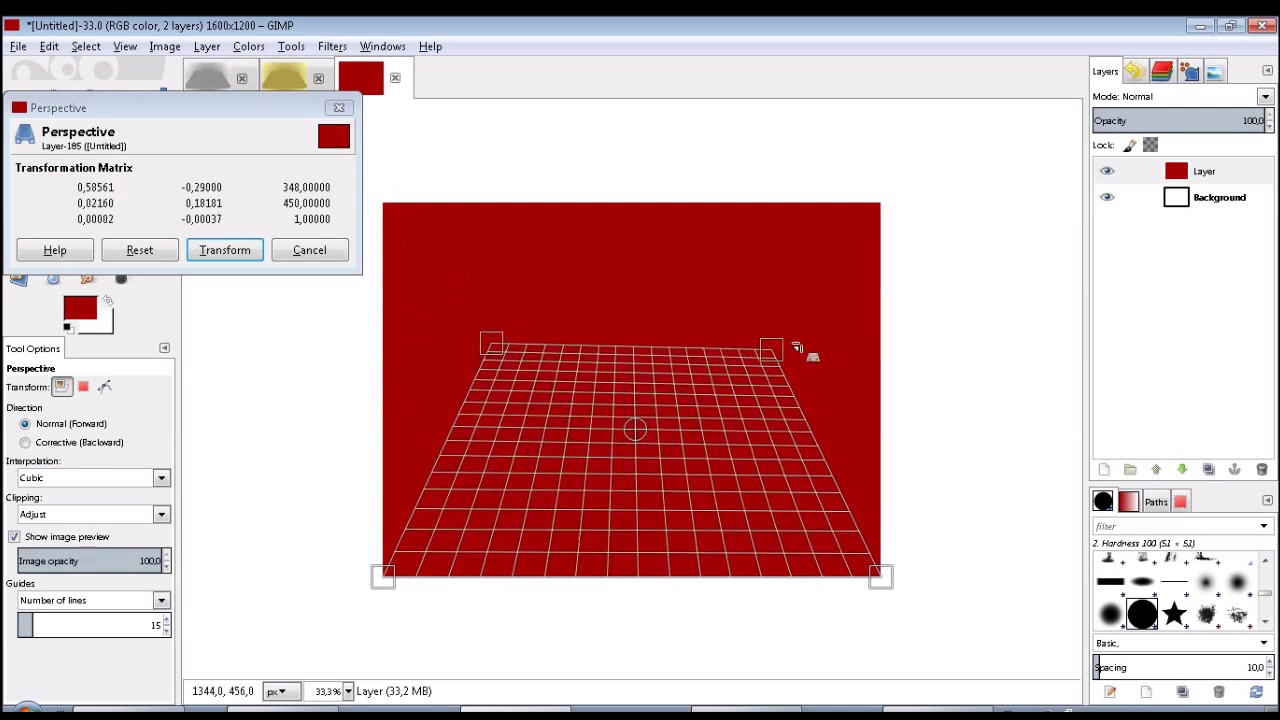
pyautogui.moveTo(768, 349); pyautogui.dragTo(782, 346)
pyautogui.click(240, 250)
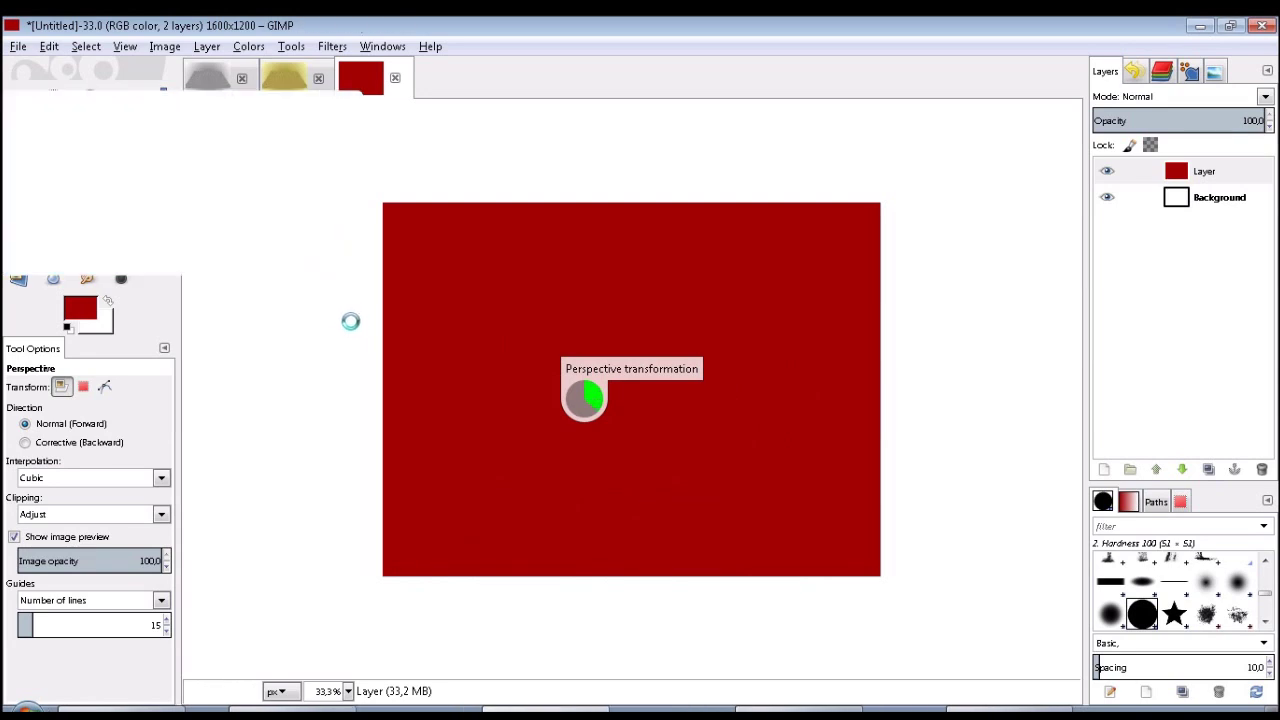
# Apply RGB Noise at 0,80 per channel to the trapezoid, then zoom out to 50%.
pyautogui.click(332, 46)
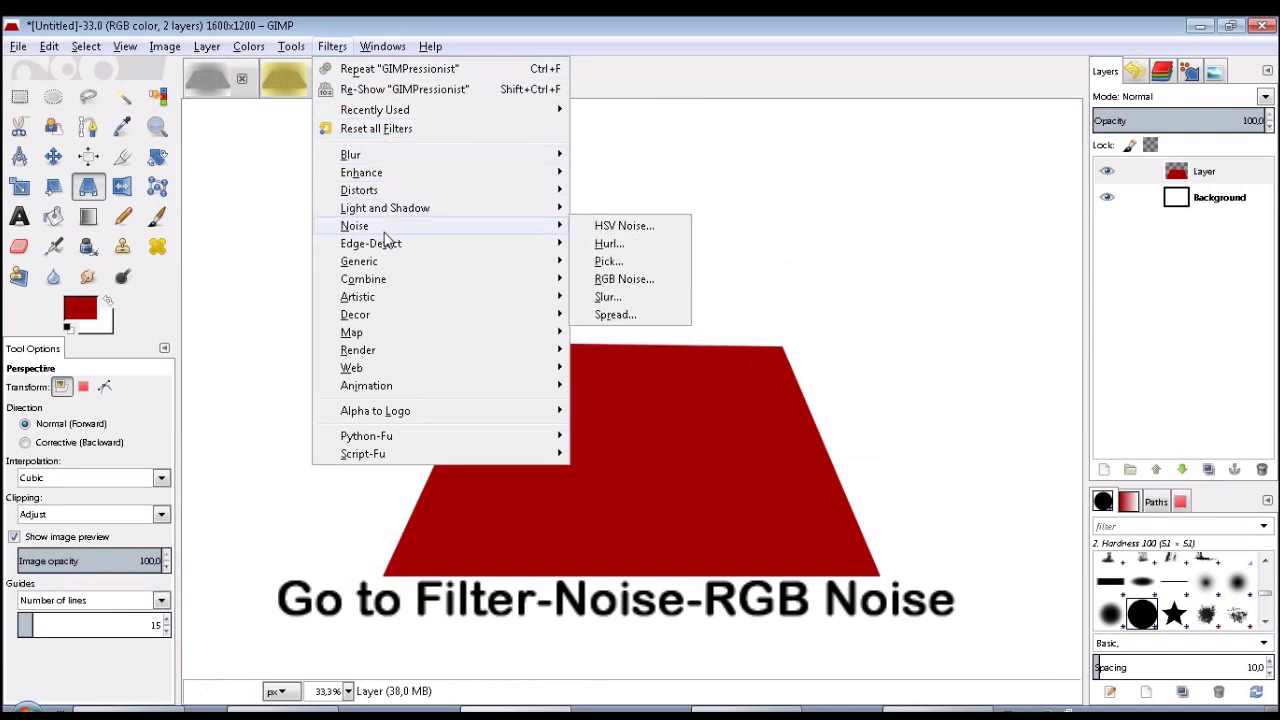
pyautogui.click(624, 279)
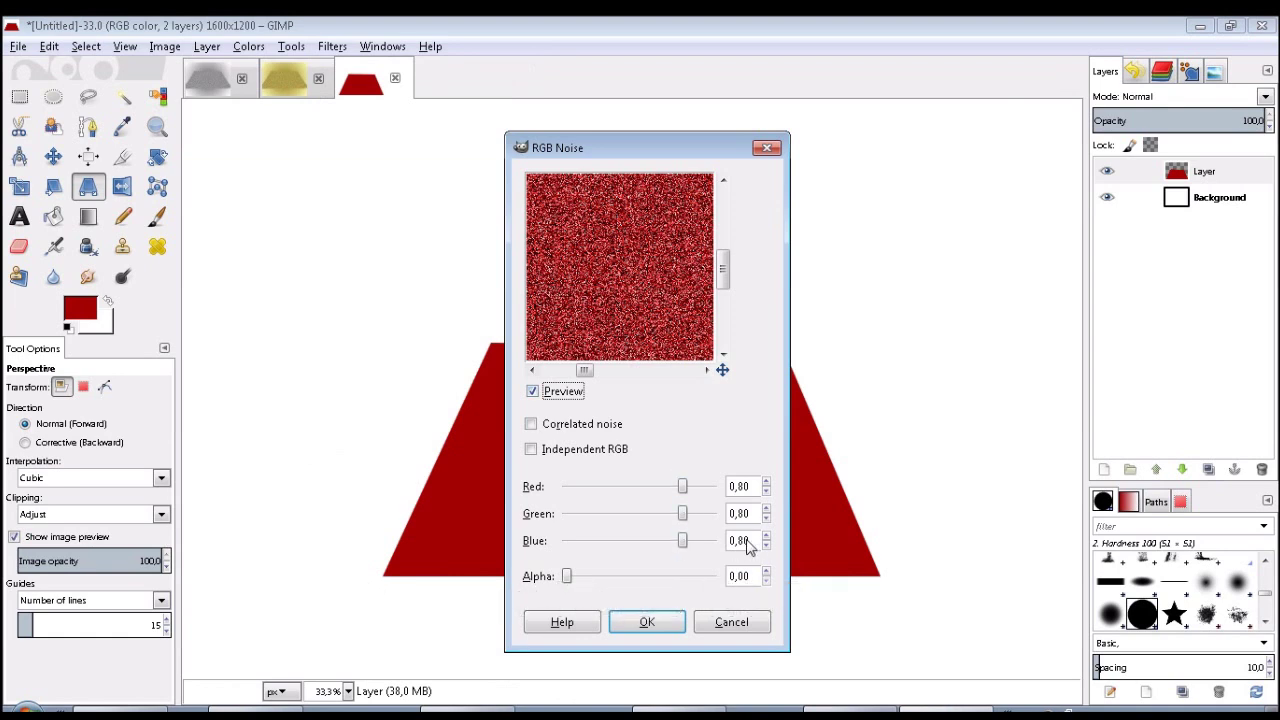
pyautogui.moveTo(757, 487); pyautogui.dragTo(733, 487)
pyautogui.click(530, 450)
pyautogui.click(530, 450)
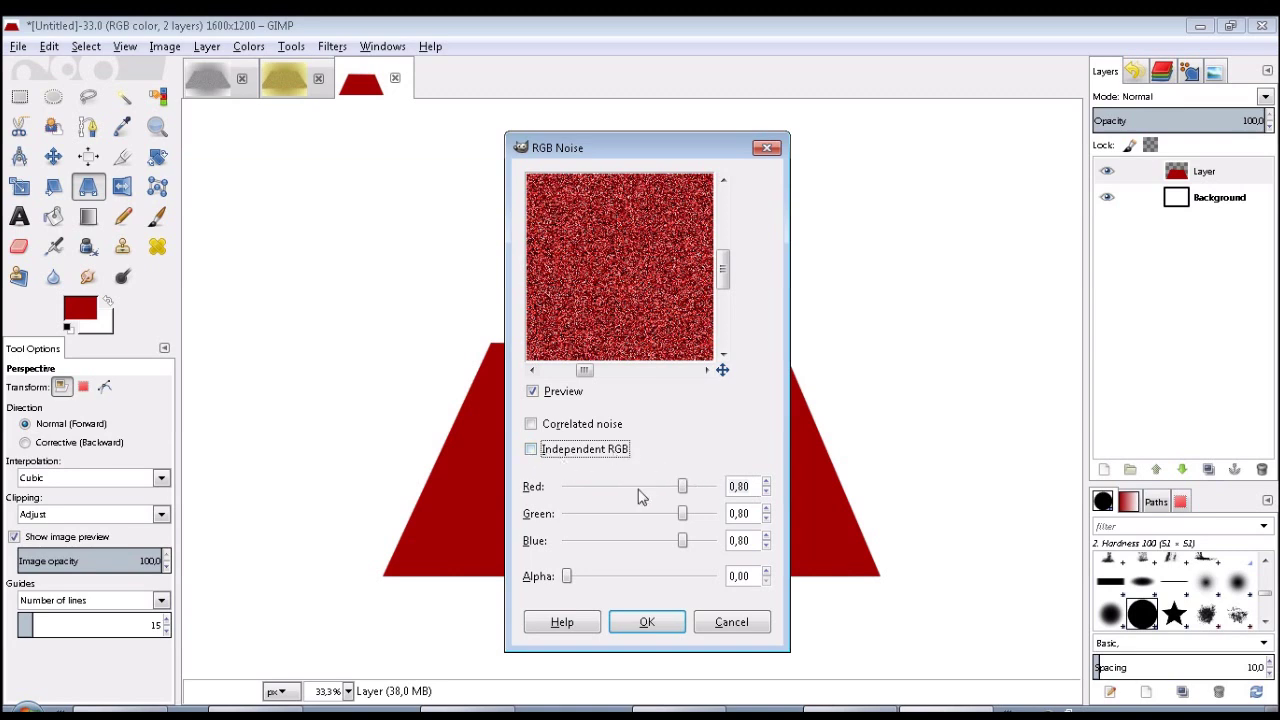
pyautogui.click(641, 622)
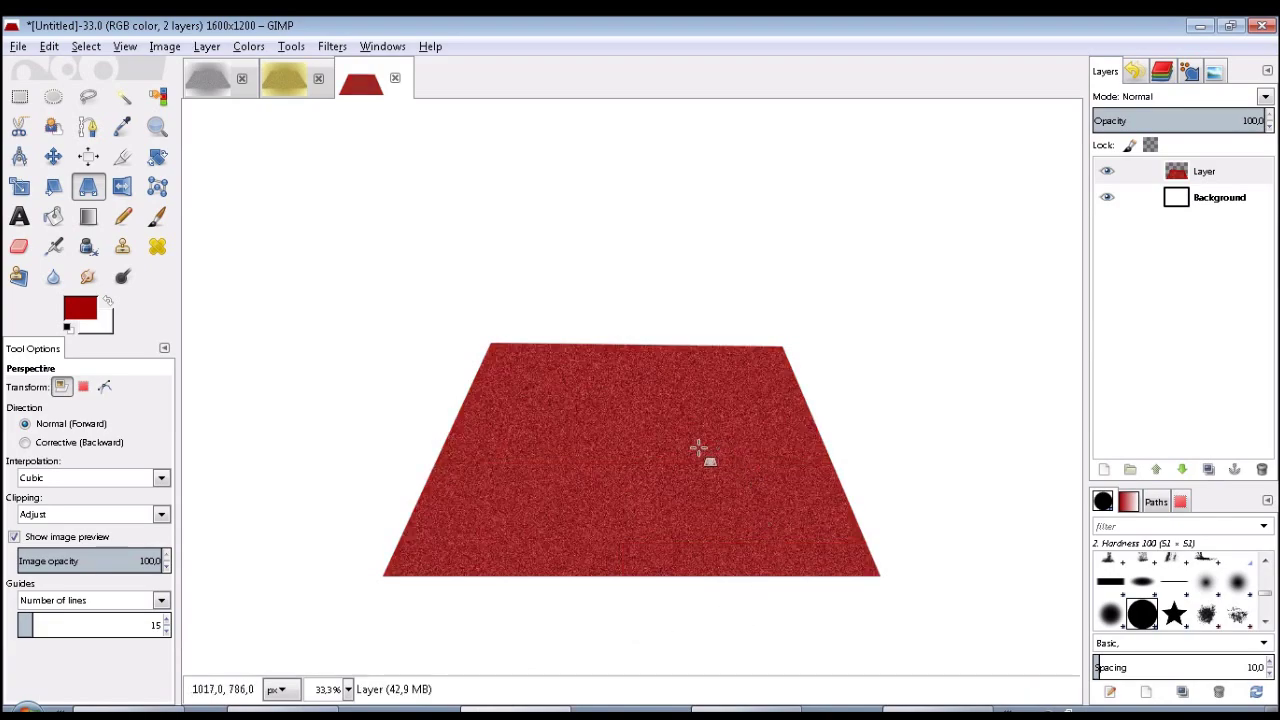
pyautogui.press('1')
pyautogui.press('-')
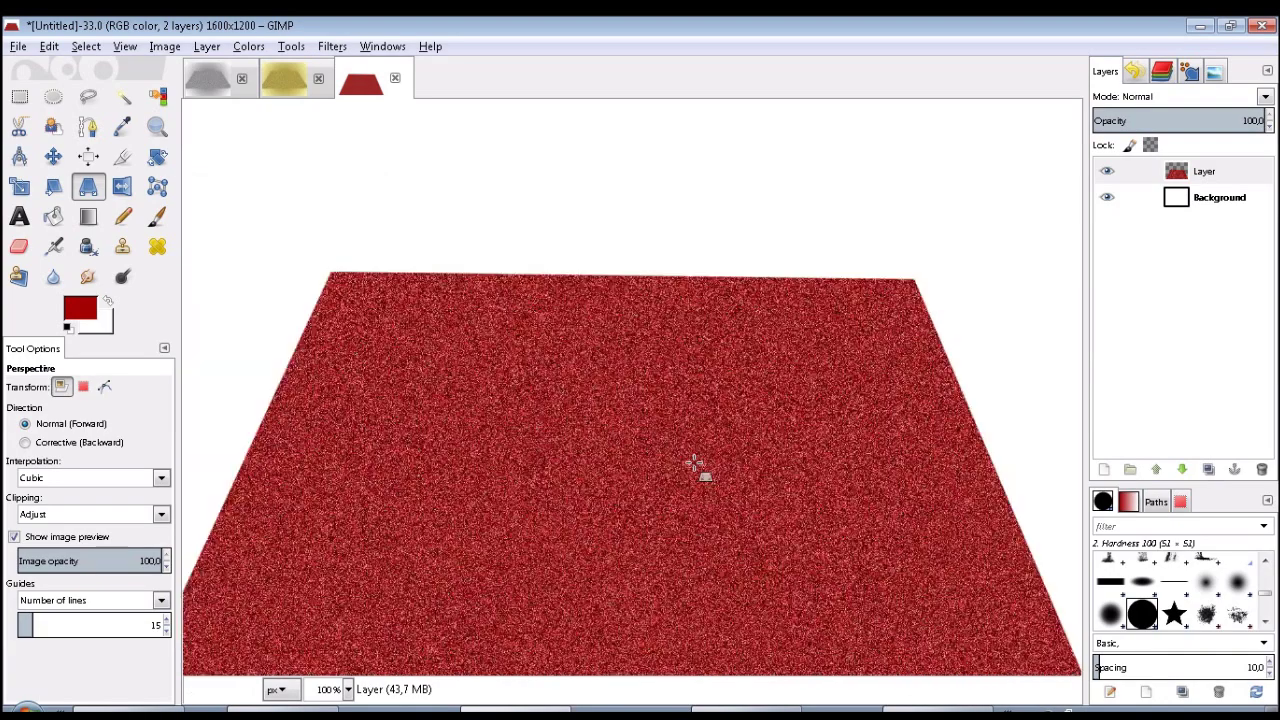
pyautogui.press('-')
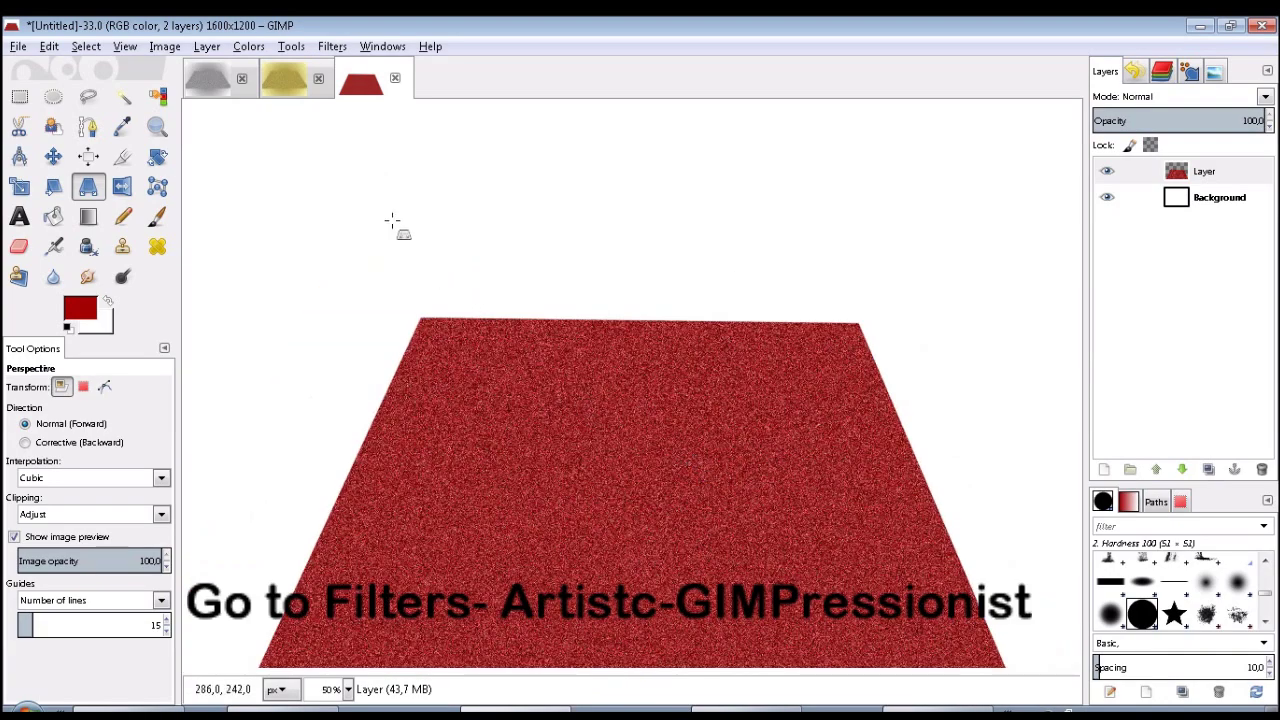
# Open GIMPressionist and apply the Furry preset, refreshing the preview.
pyautogui.click(331, 48)
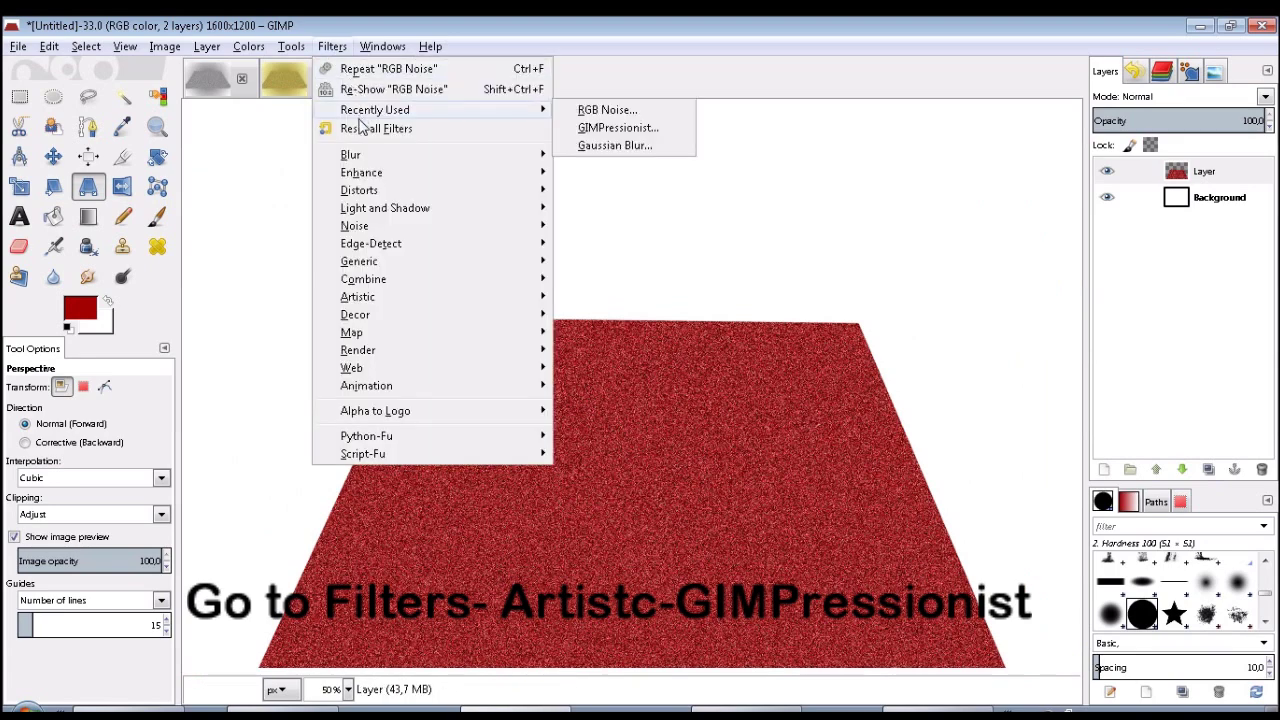
pyautogui.moveTo(357, 297)
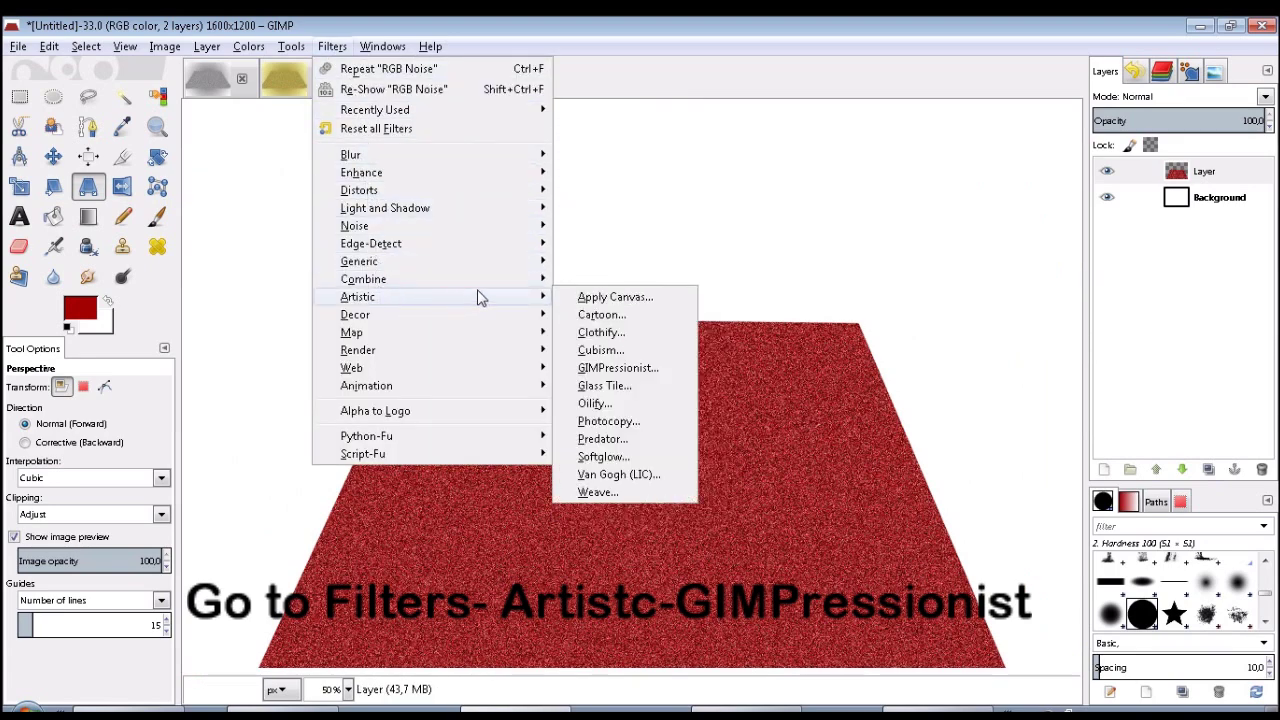
pyautogui.click(590, 369)
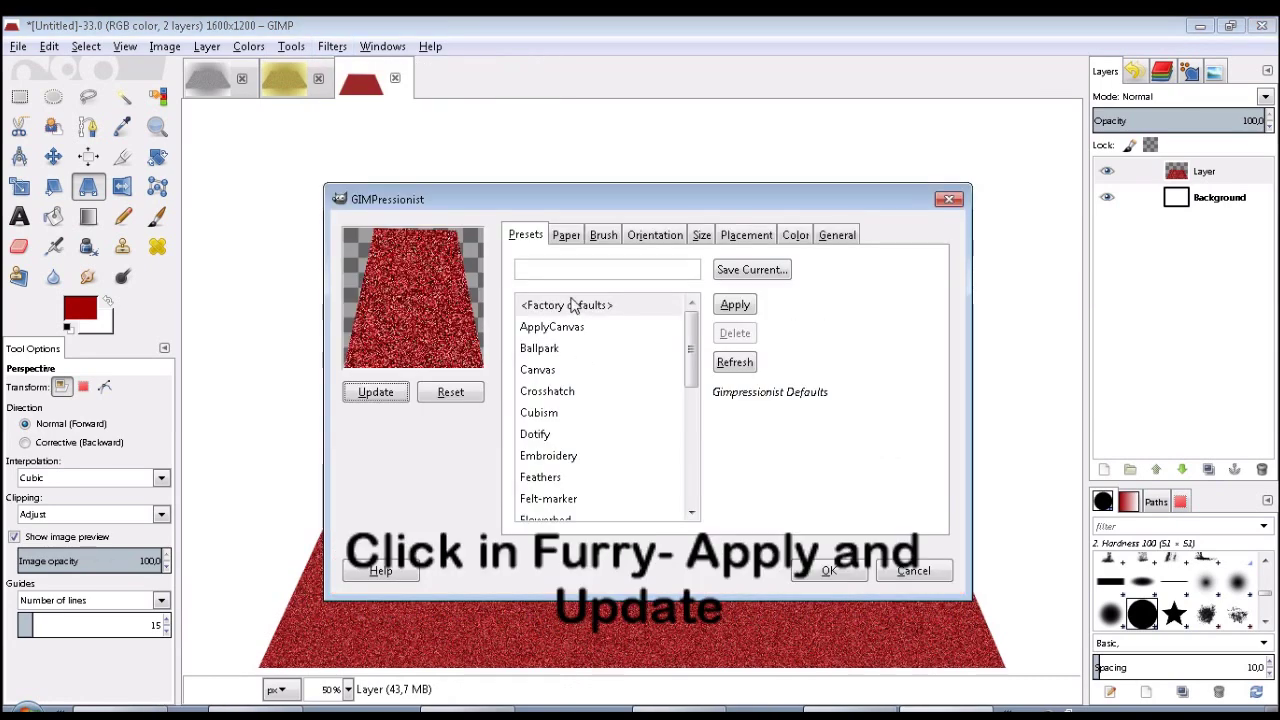
pyautogui.scroll(-3, 686, 345)
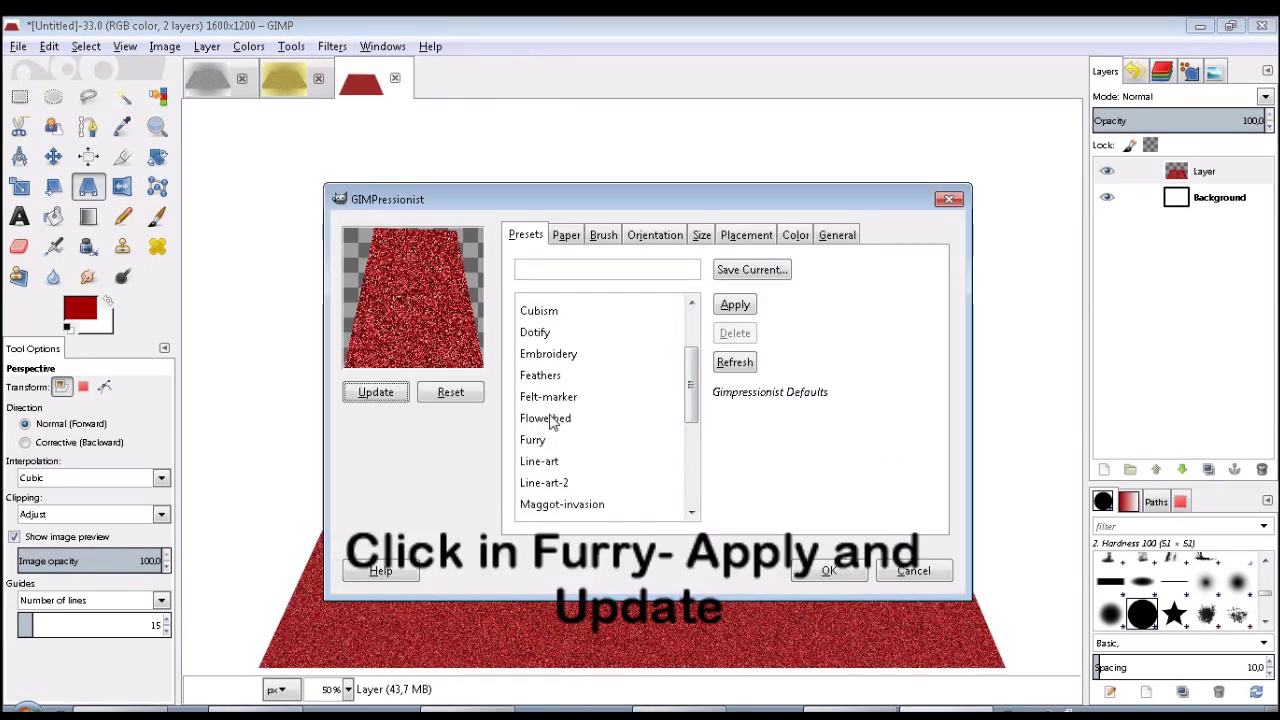
pyautogui.click(538, 441)
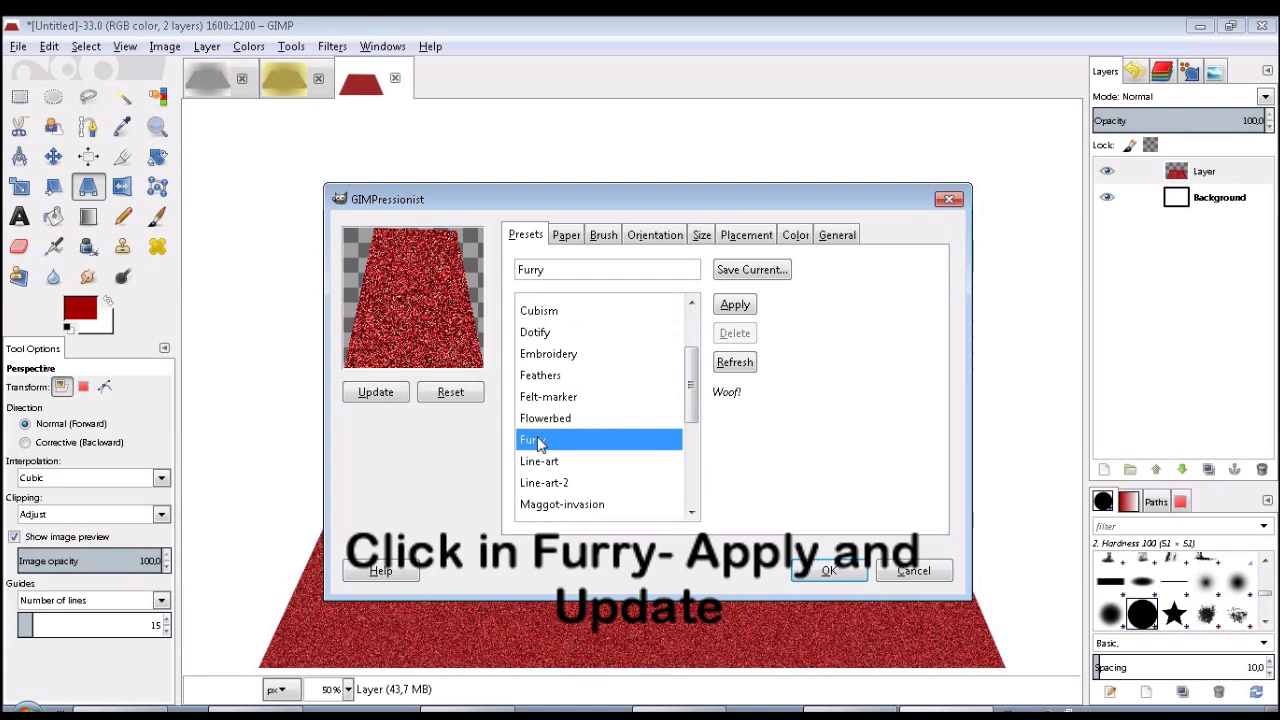
pyautogui.click(736, 308)
pyautogui.click(372, 393)
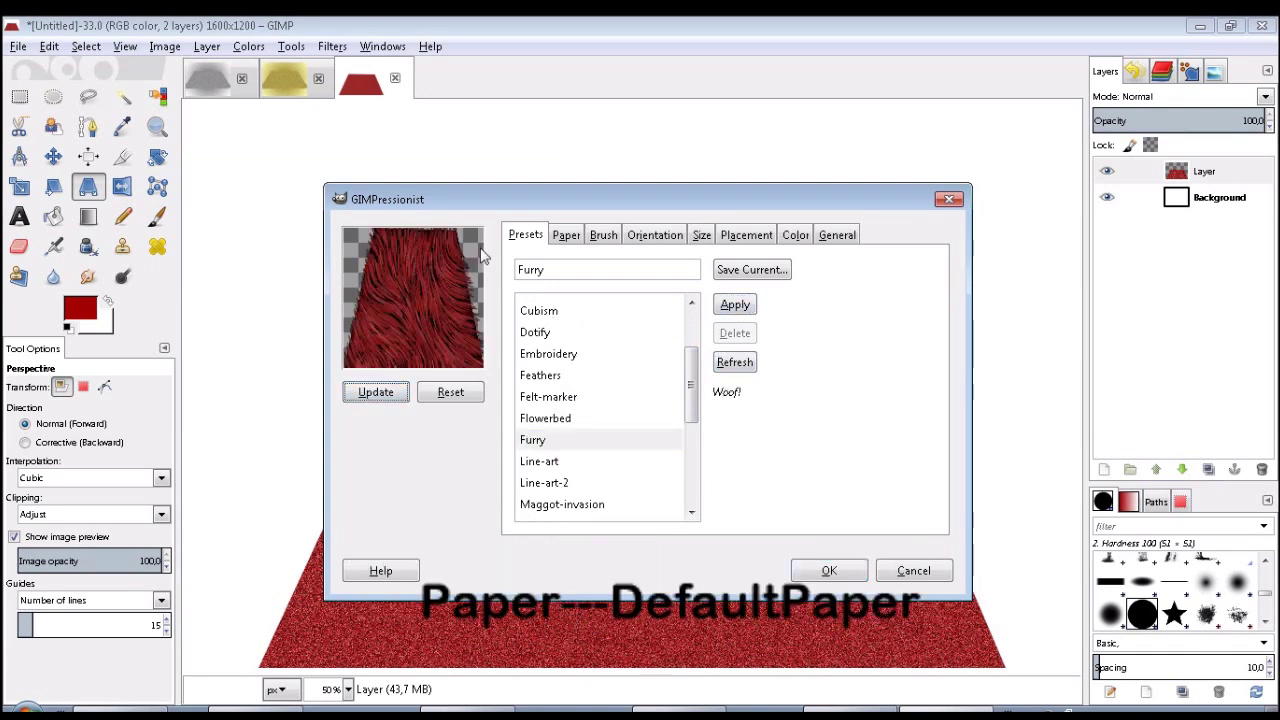
# Set the paper to defaultpaper.pgm with Scale 150, Relief 100 and Overlay on, then refresh the preview.
pyautogui.click(566, 236)
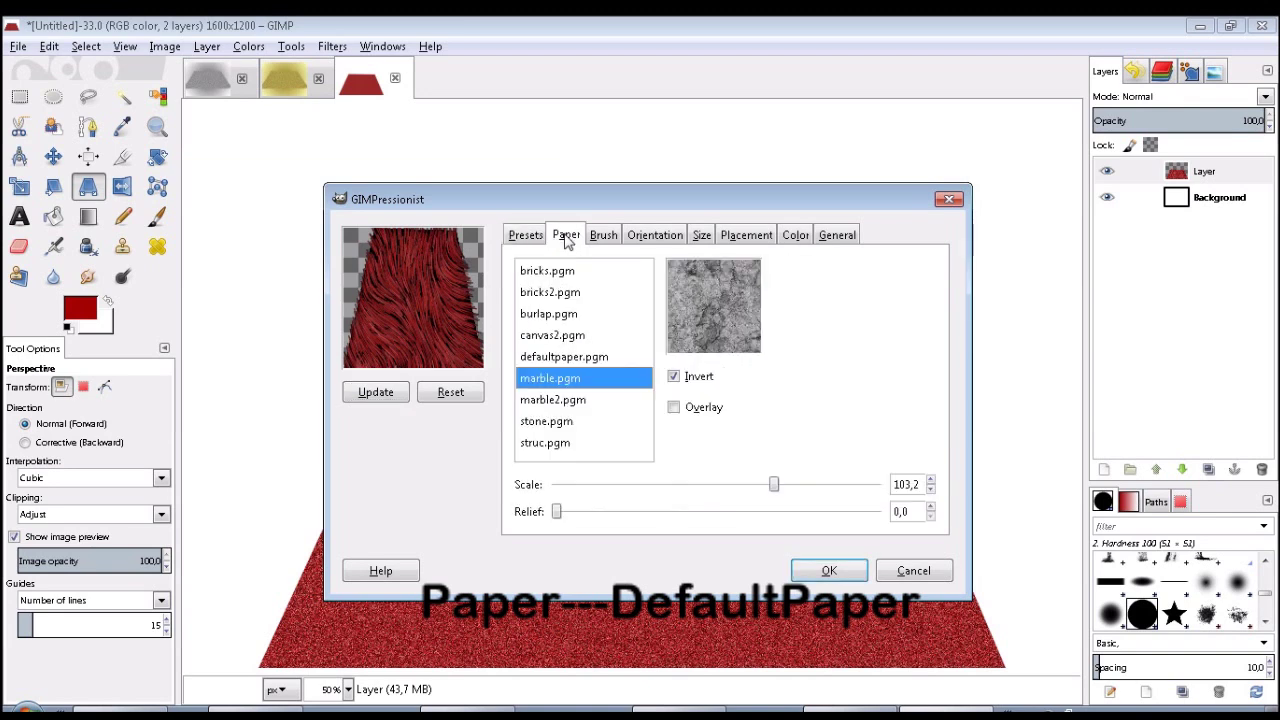
pyautogui.click(555, 360)
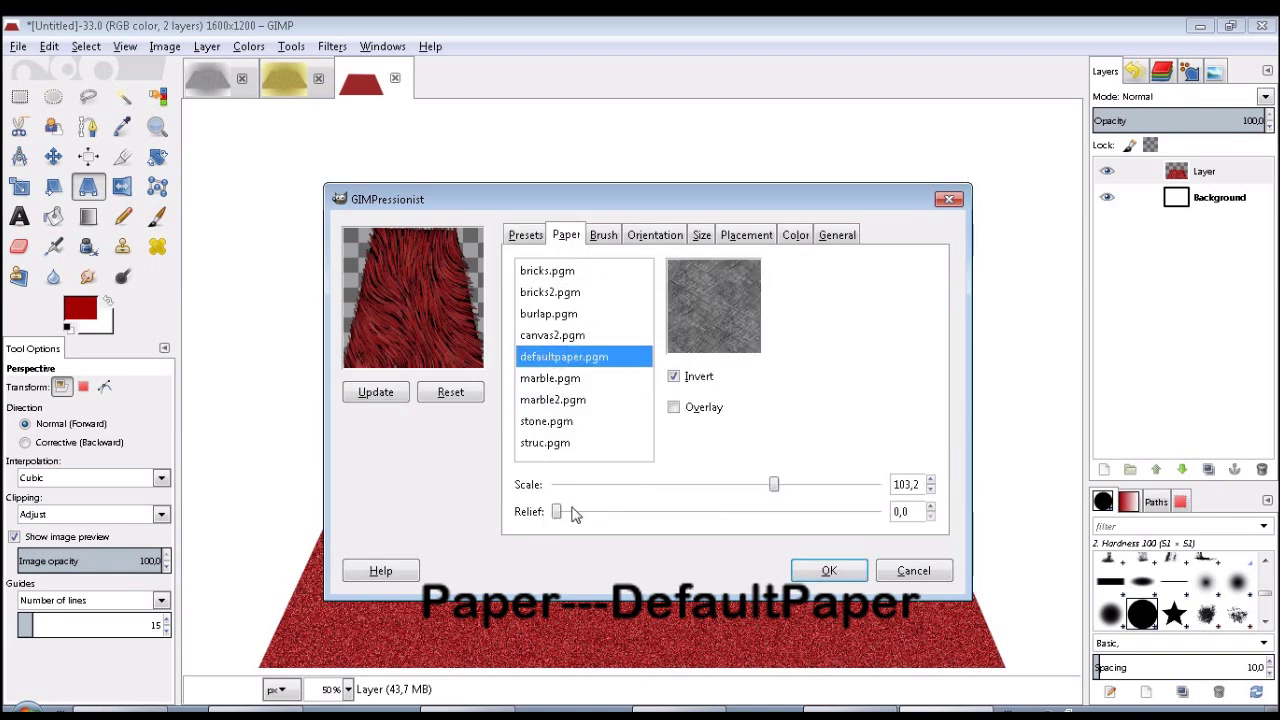
pyautogui.moveTo(557, 512)
pyautogui.mouseDown()
pyautogui.moveTo(849, 511)
pyautogui.moveTo(893, 492)
pyautogui.mouseUp()
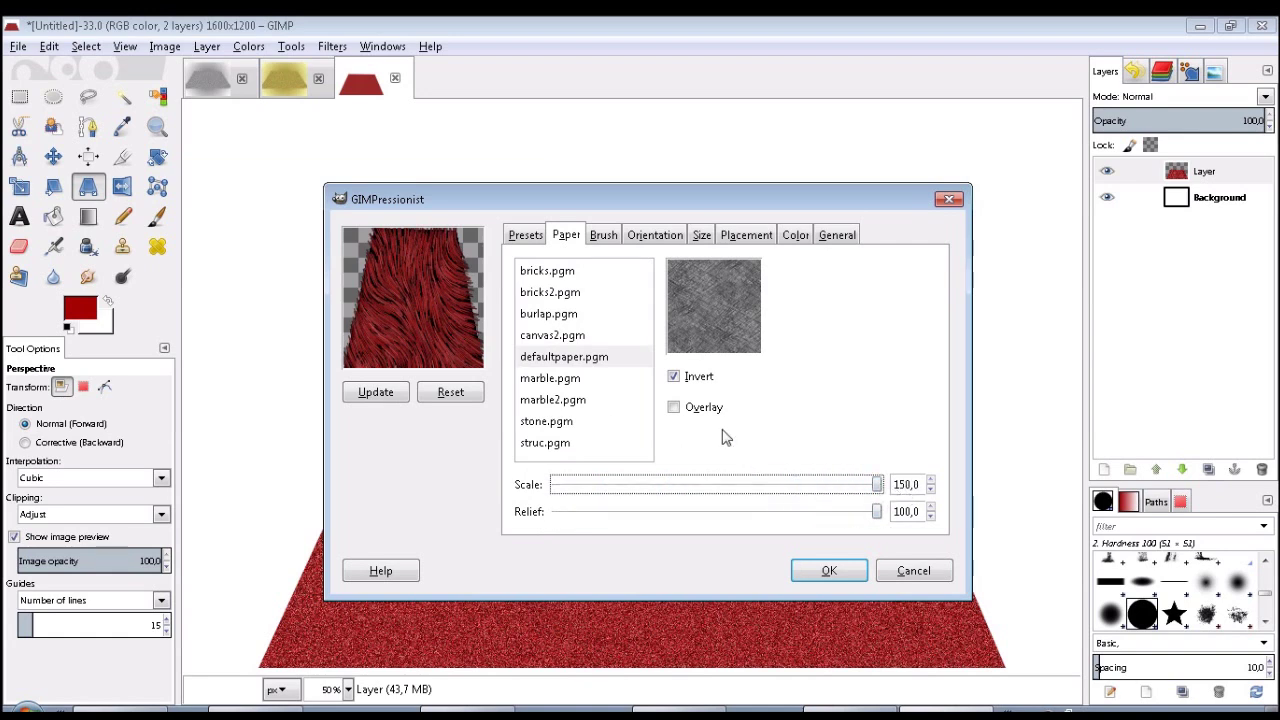
pyautogui.click(674, 408)
pyautogui.click(376, 392)
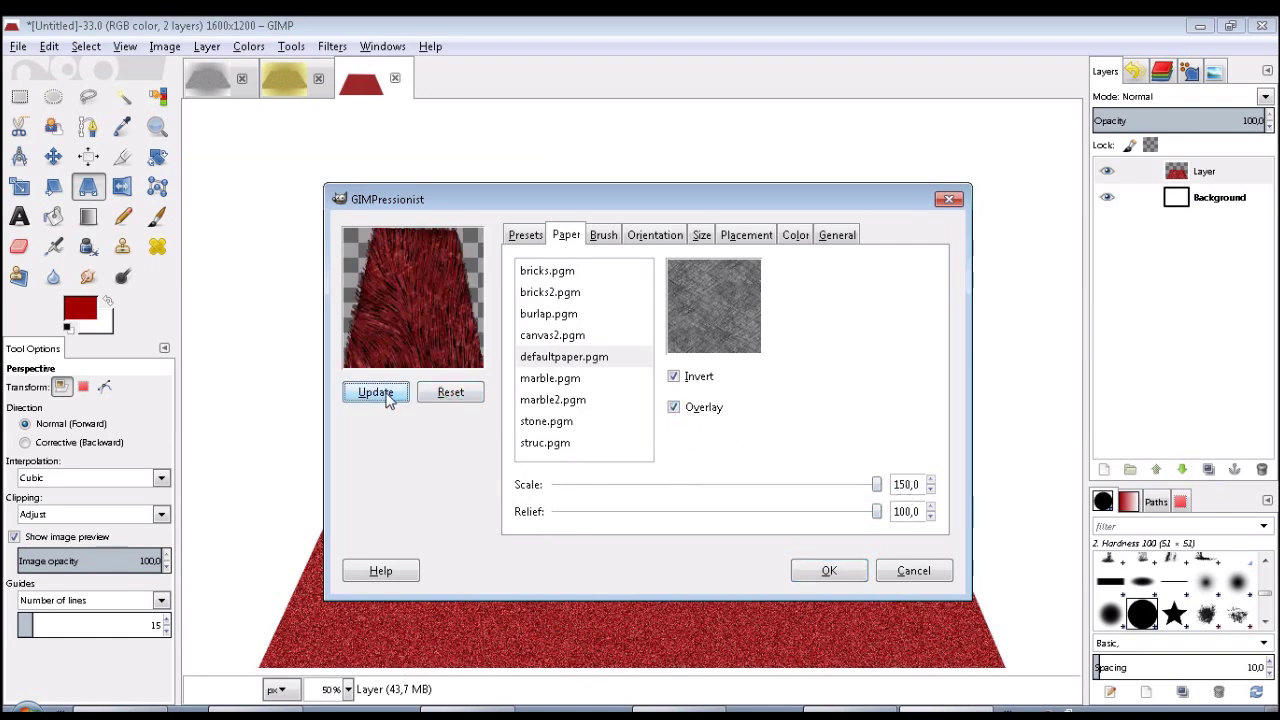
pyautogui.click(604, 236)
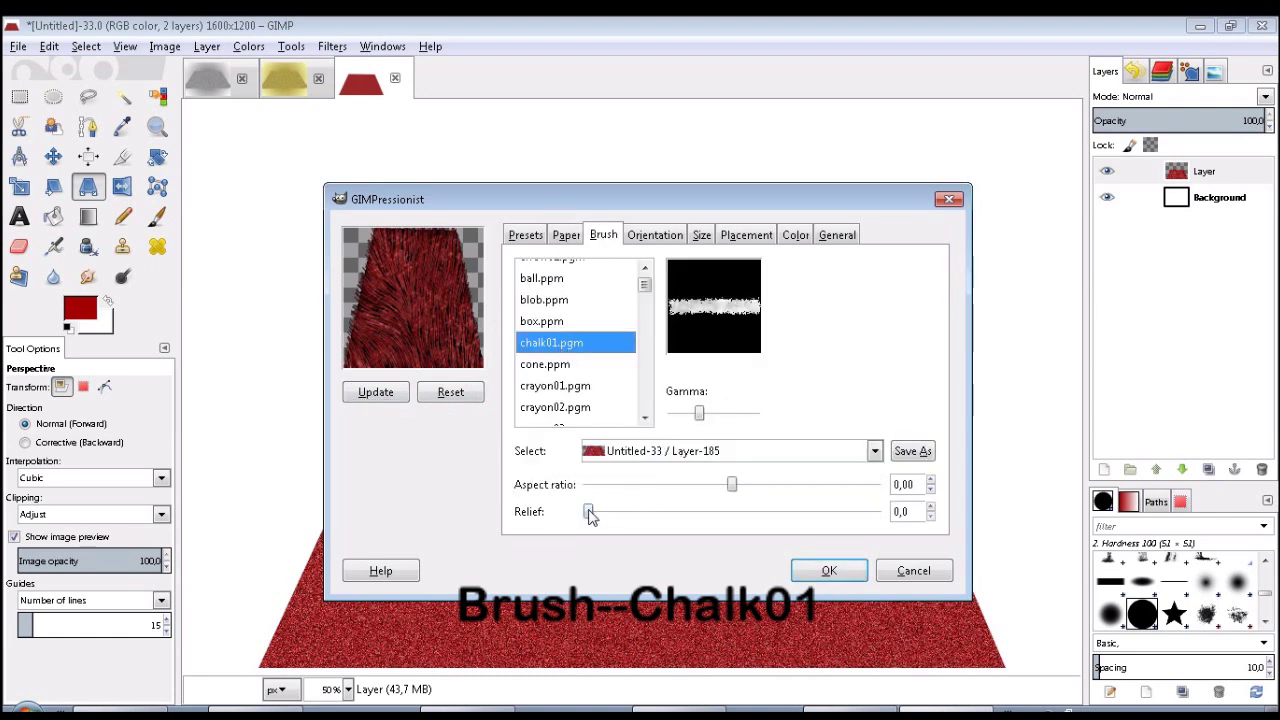
# Set the GIMPressionist brush relief to 50,5 and refresh the preview.
pyautogui.moveTo(590, 515); pyautogui.dragTo(733, 509)
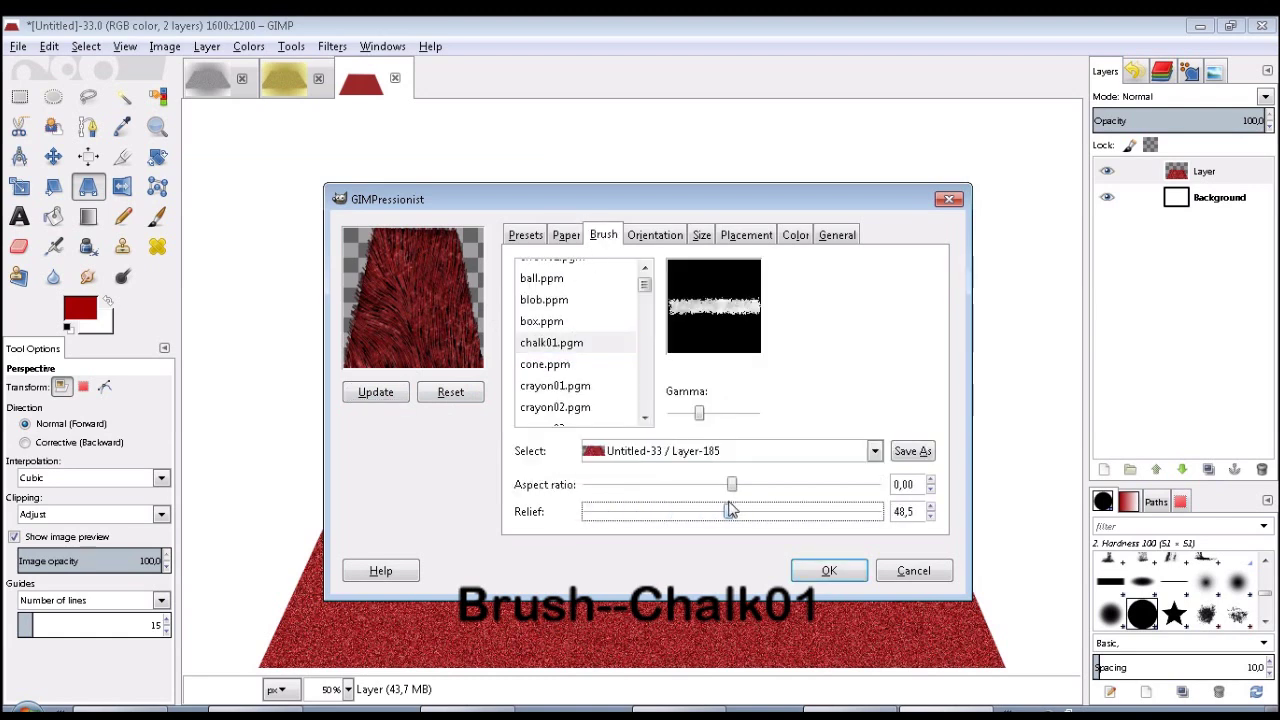
pyautogui.moveTo(733, 509); pyautogui.dragTo(736, 510)
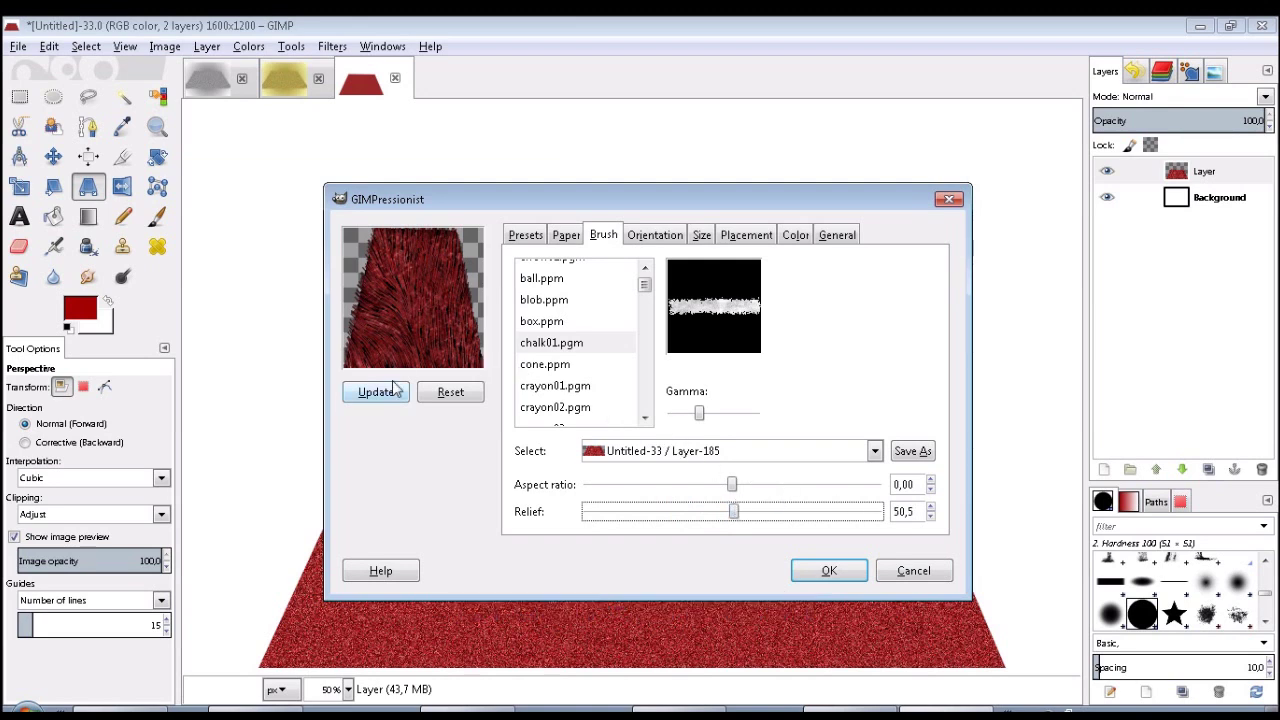
pyautogui.click(394, 390)
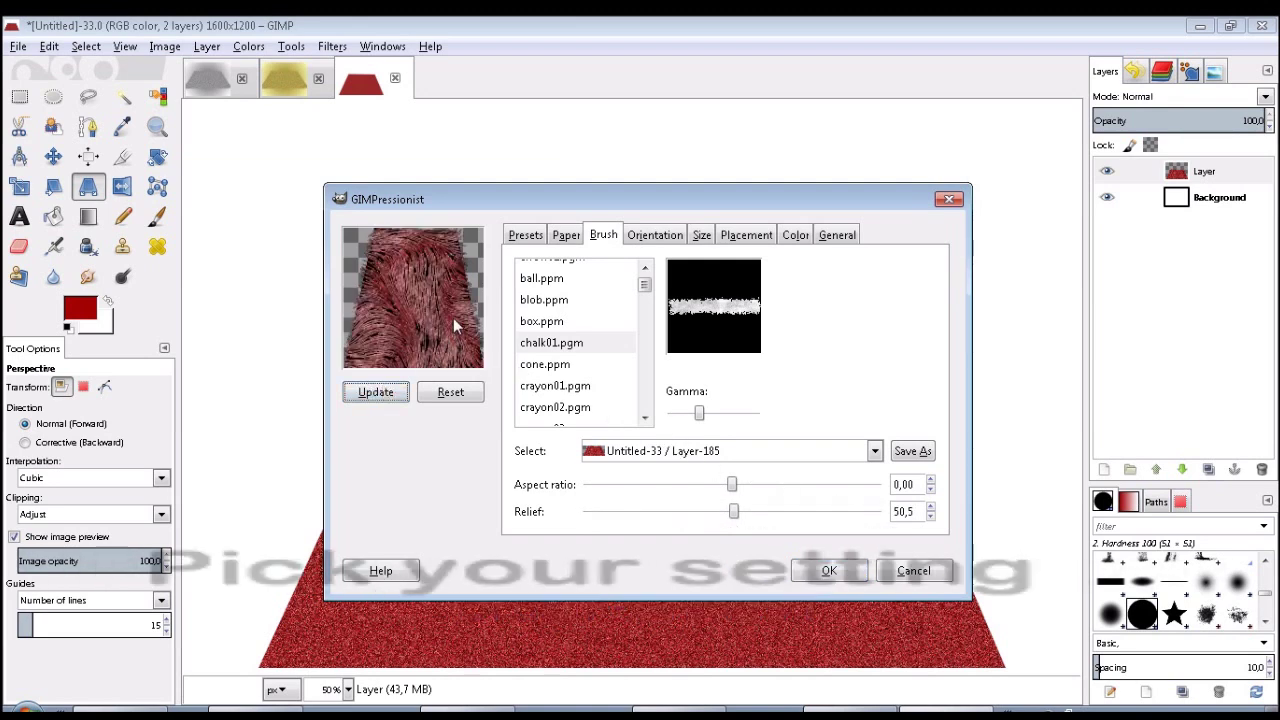
# Widen the stroke orientation angle span to 251 and update the preview.
pyautogui.click(652, 236)
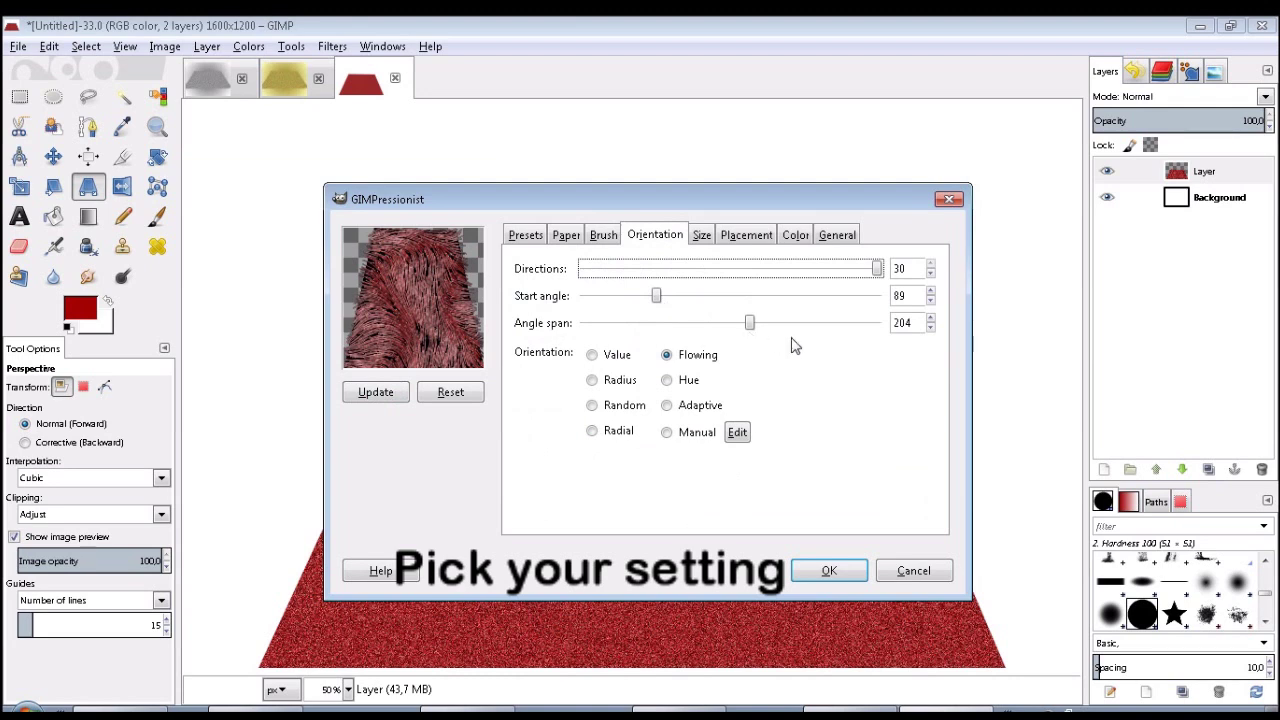
pyautogui.moveTo(749, 325); pyautogui.dragTo(791, 330)
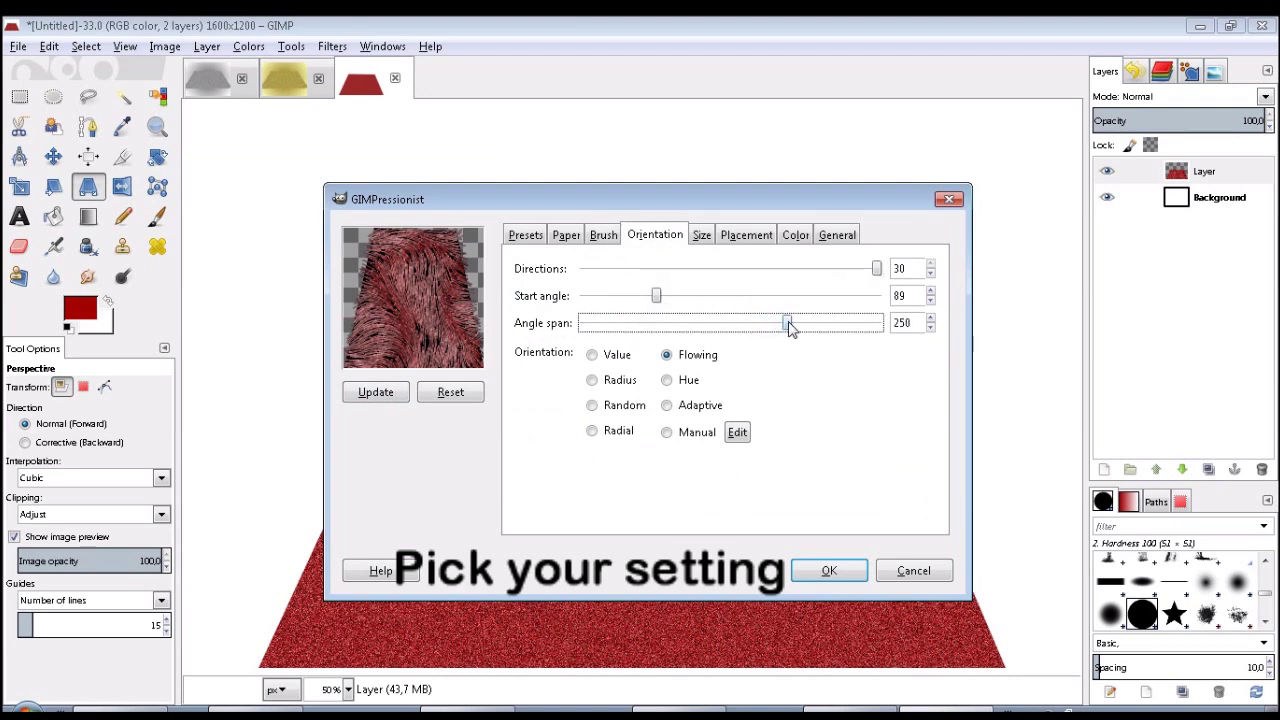
pyautogui.click(374, 398)
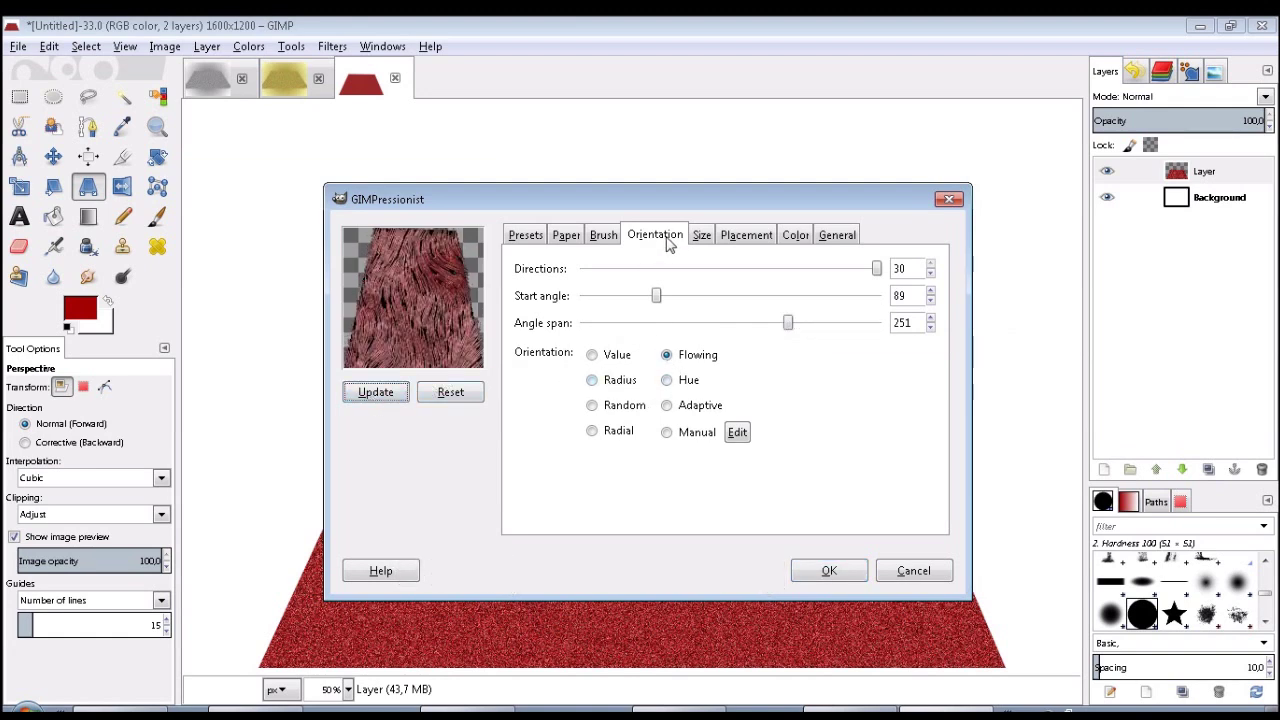
pyautogui.click(702, 237)
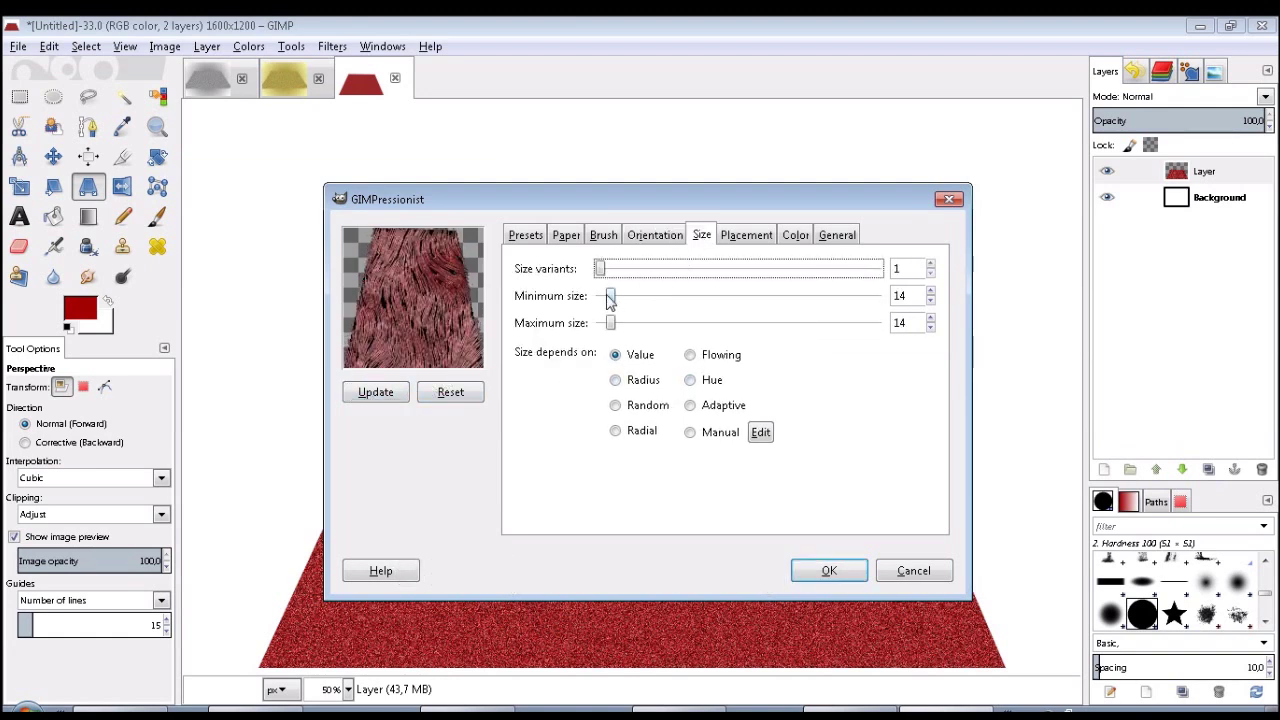
# Set stroke sizes from 16 to 18, following Flowing, and refresh the preview.
pyautogui.moveTo(612, 297); pyautogui.dragTo(618, 298)
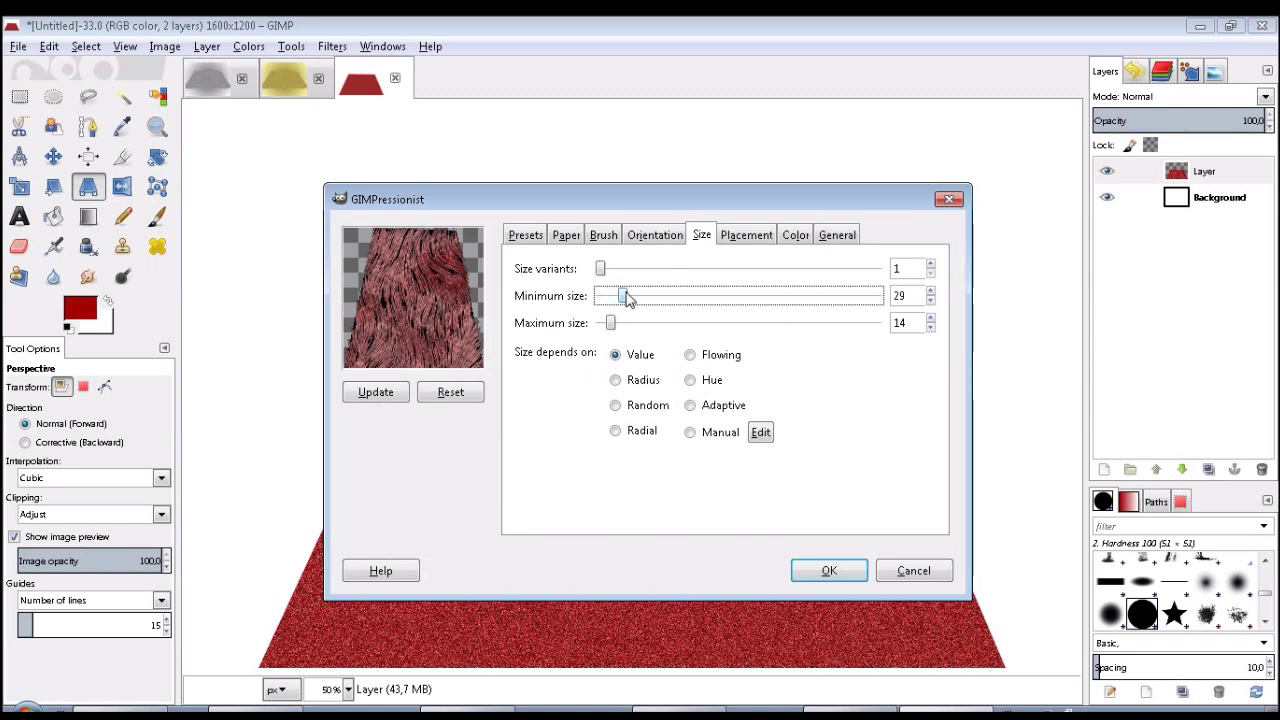
pyautogui.moveTo(610, 323); pyautogui.dragTo(615, 326)
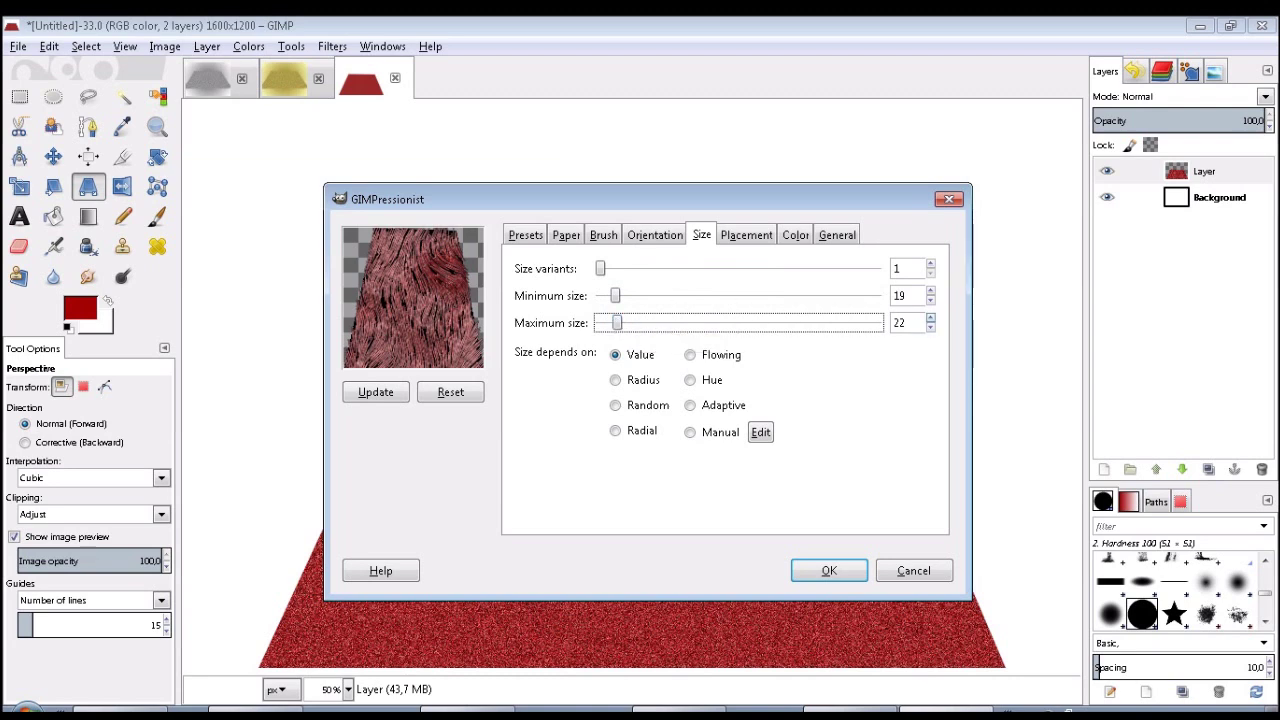
pyautogui.click(929, 301)
pyautogui.click(929, 301)
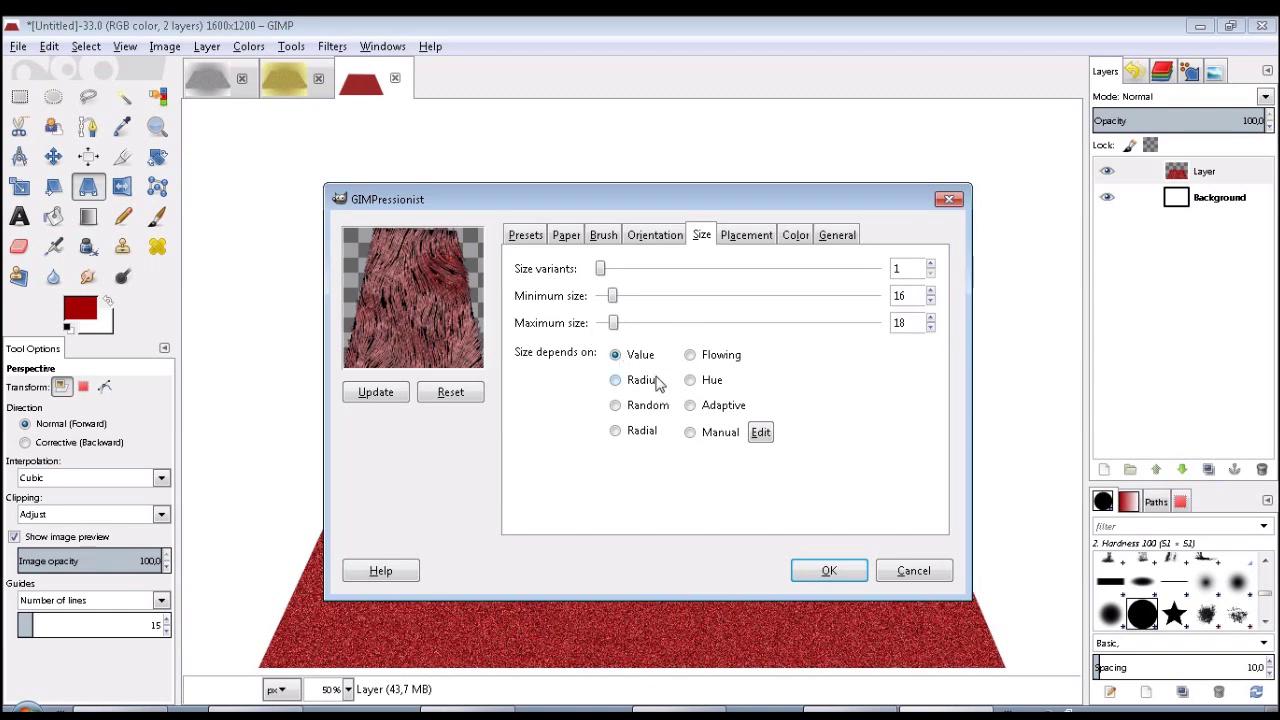
pyautogui.click(690, 355)
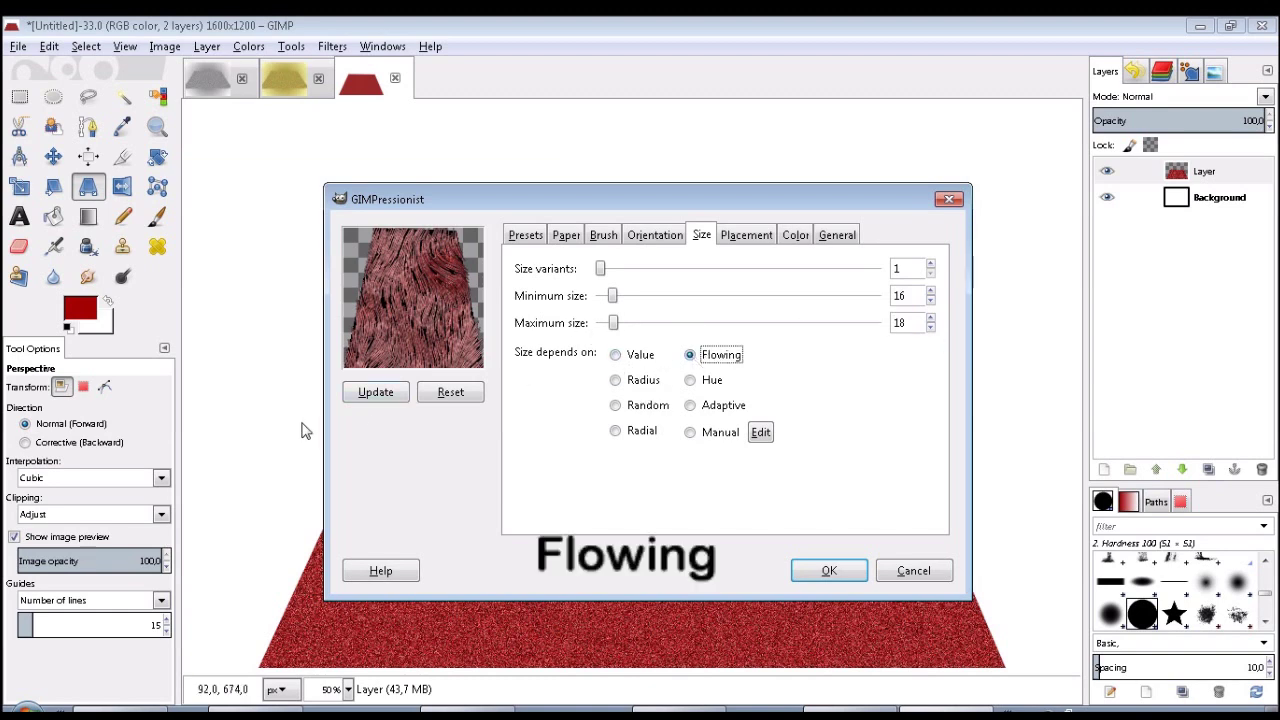
pyautogui.click(372, 396)
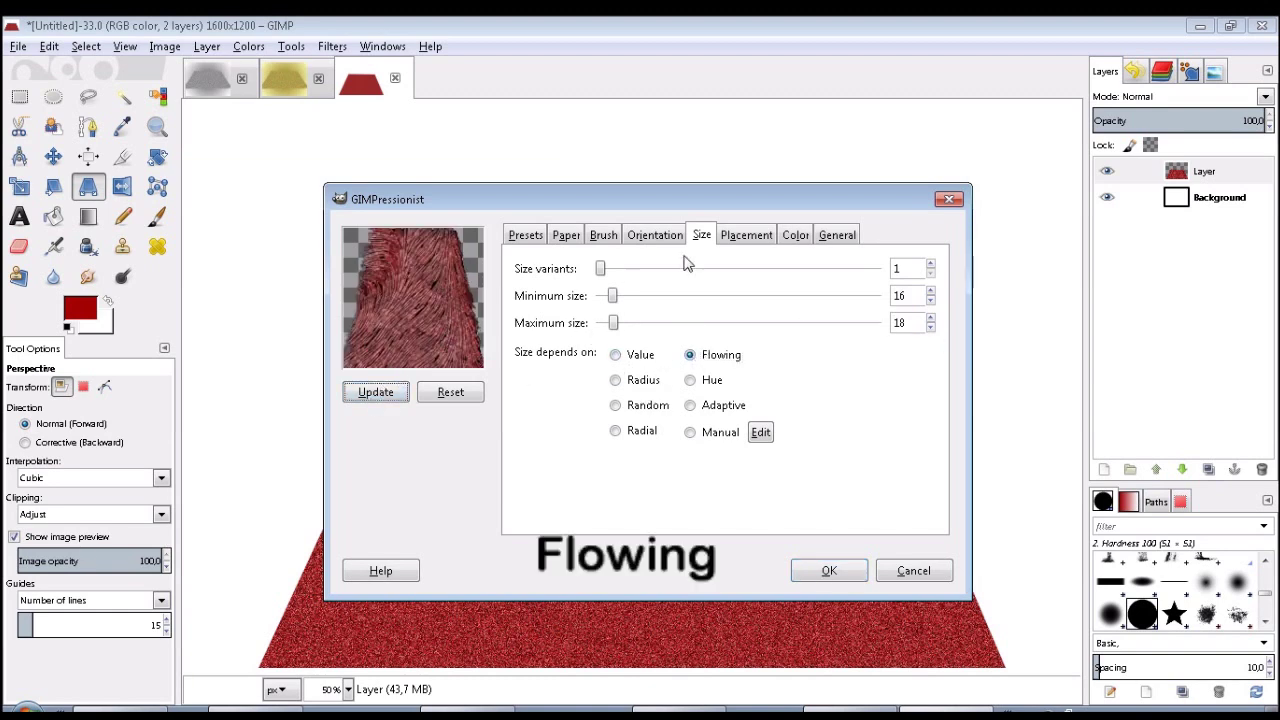
# Raise the stroke density to 30 and refresh the preview.
pyautogui.click(748, 236)
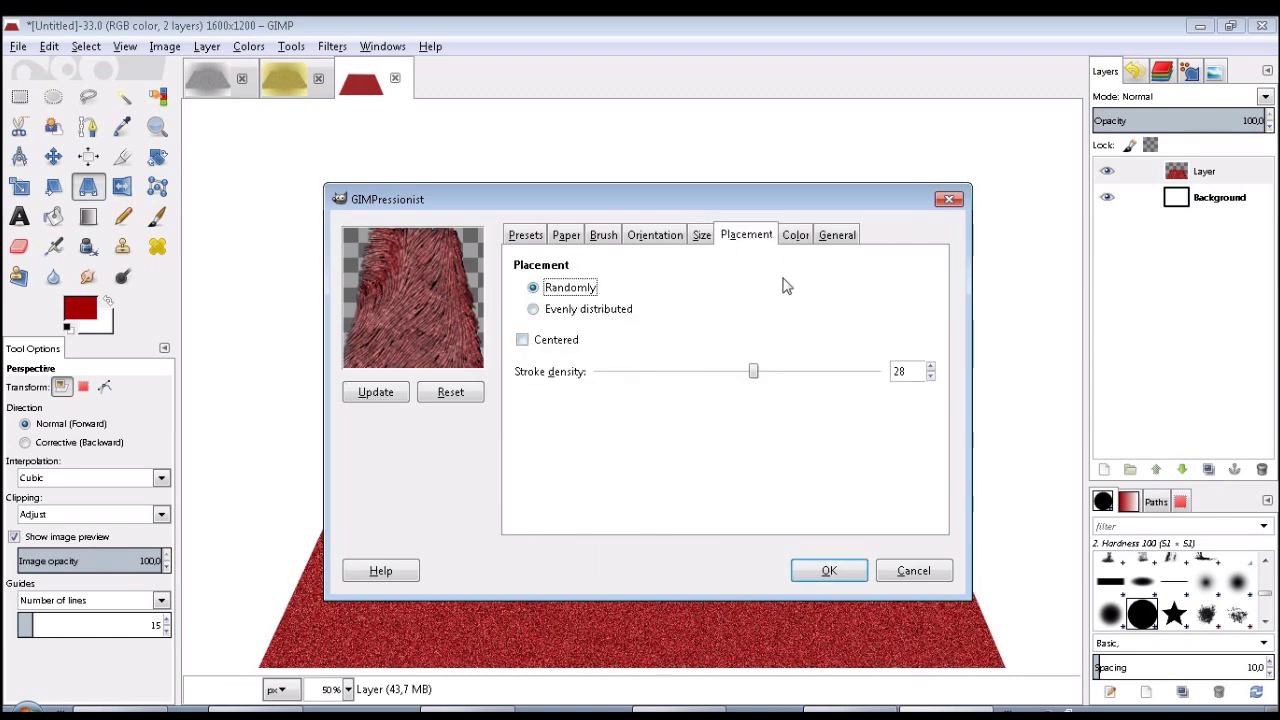
pyautogui.moveTo(757, 378); pyautogui.dragTo(763, 380)
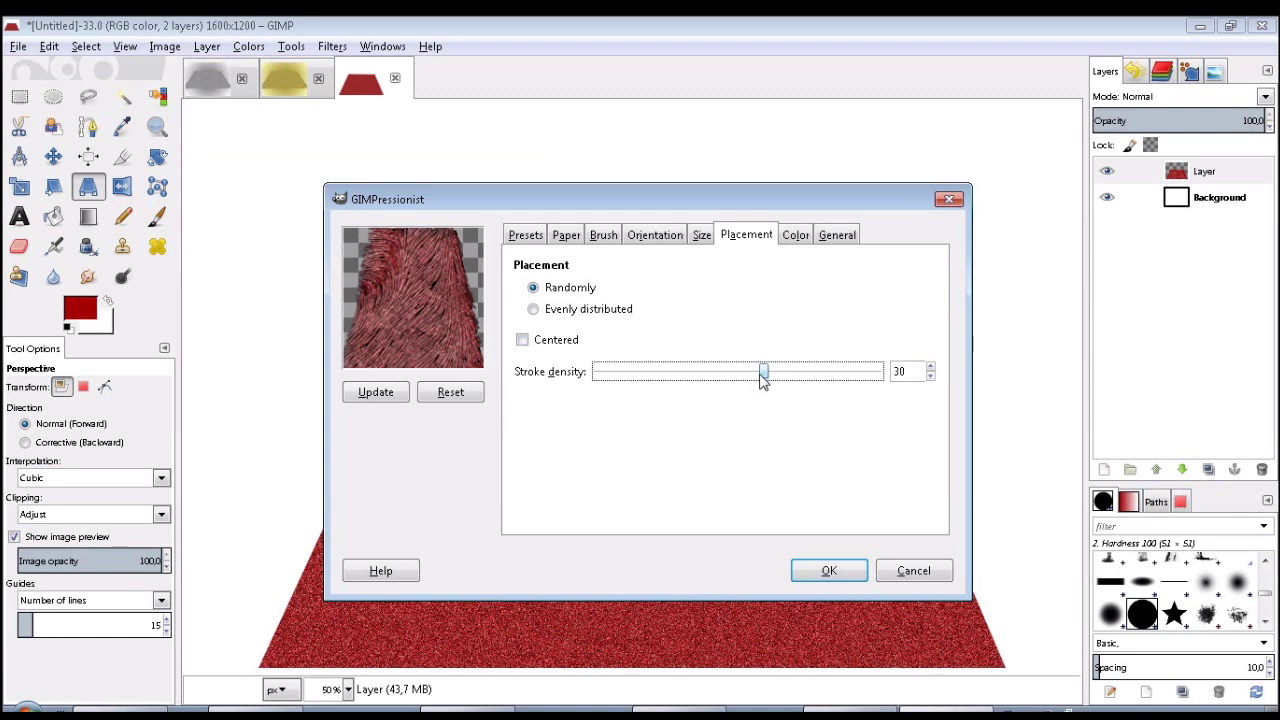
pyautogui.click(385, 392)
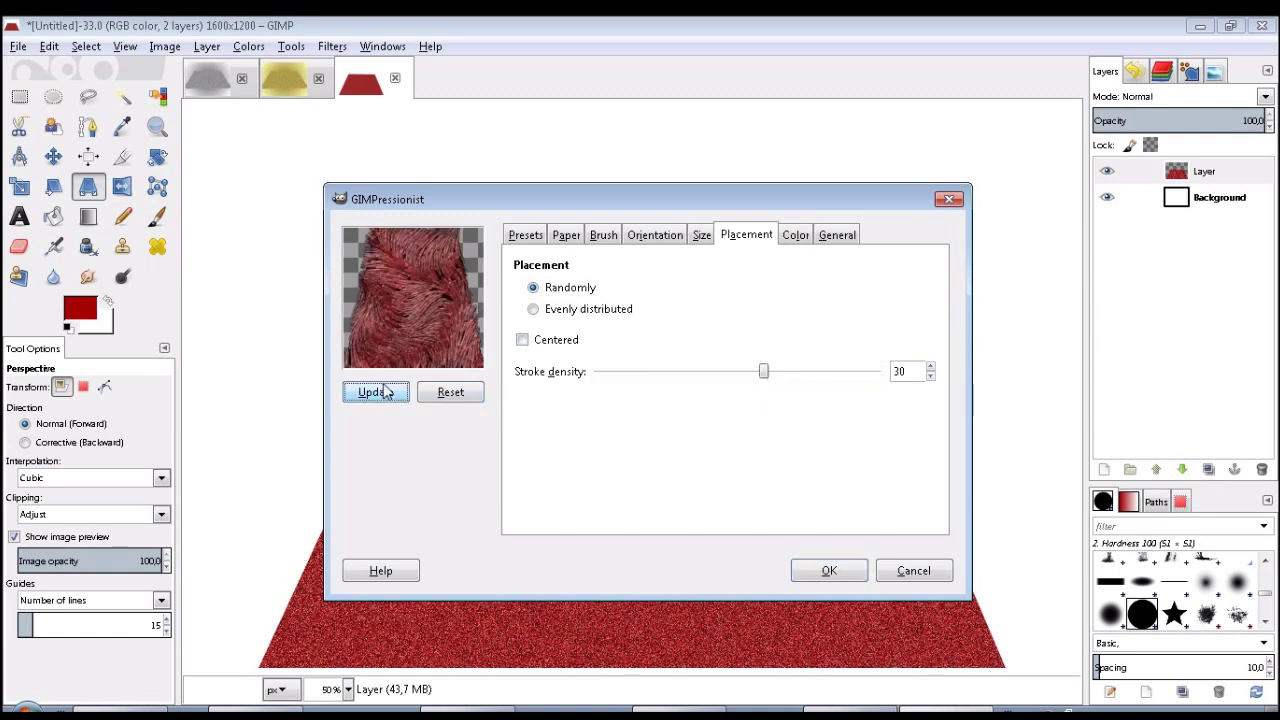
pyautogui.click(790, 237)
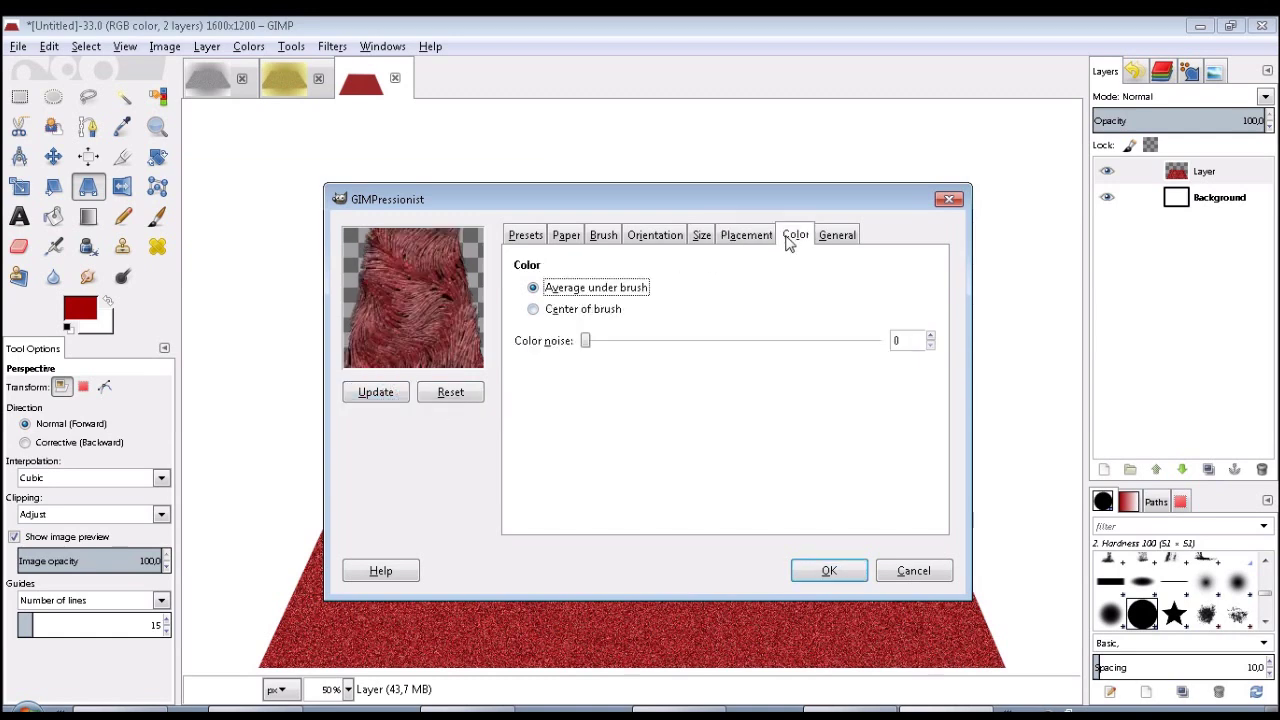
# Keep the original background, enable Drop shadow, and apply GIMPressionist to the red trapezoid.
pyautogui.click(843, 235)
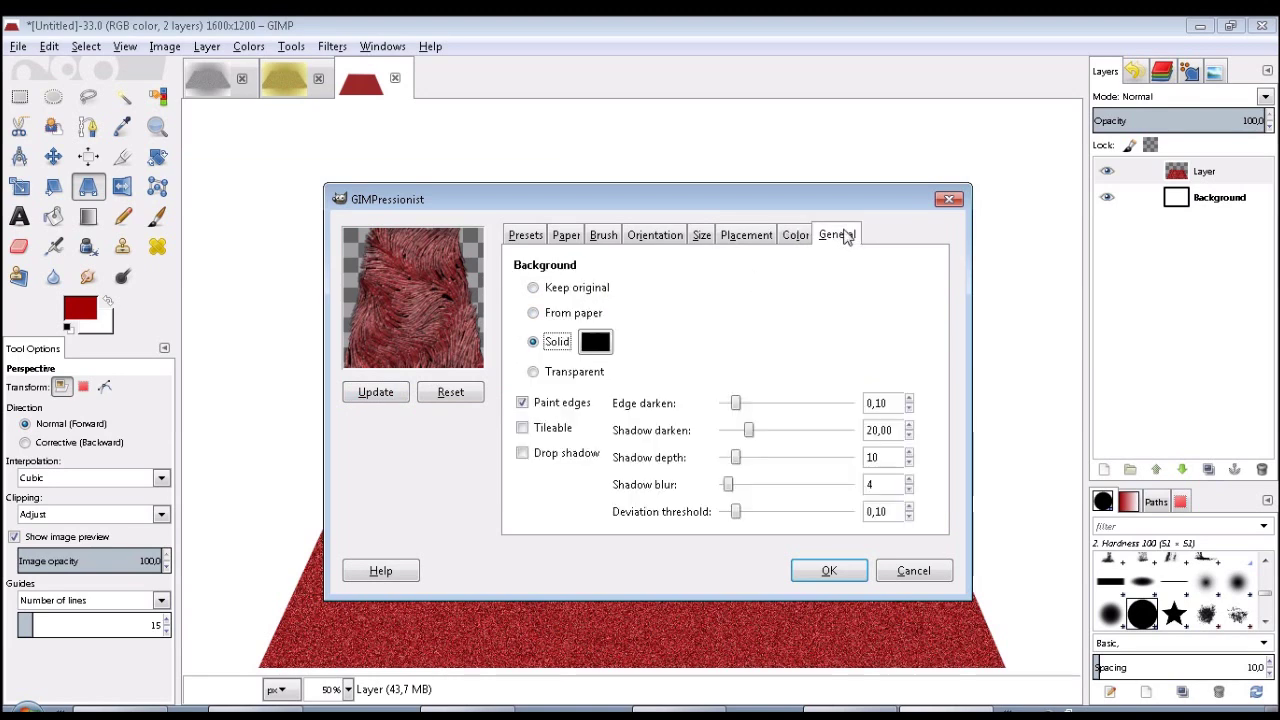
pyautogui.click(533, 288)
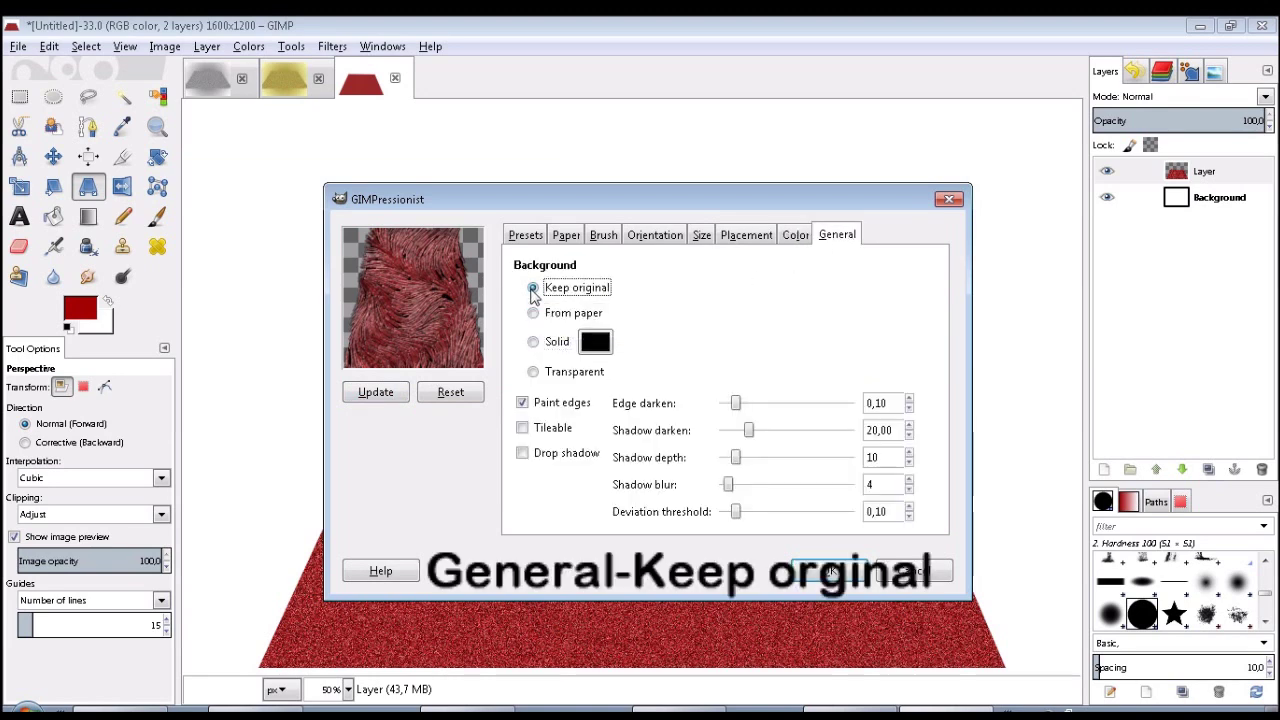
pyautogui.click(365, 395)
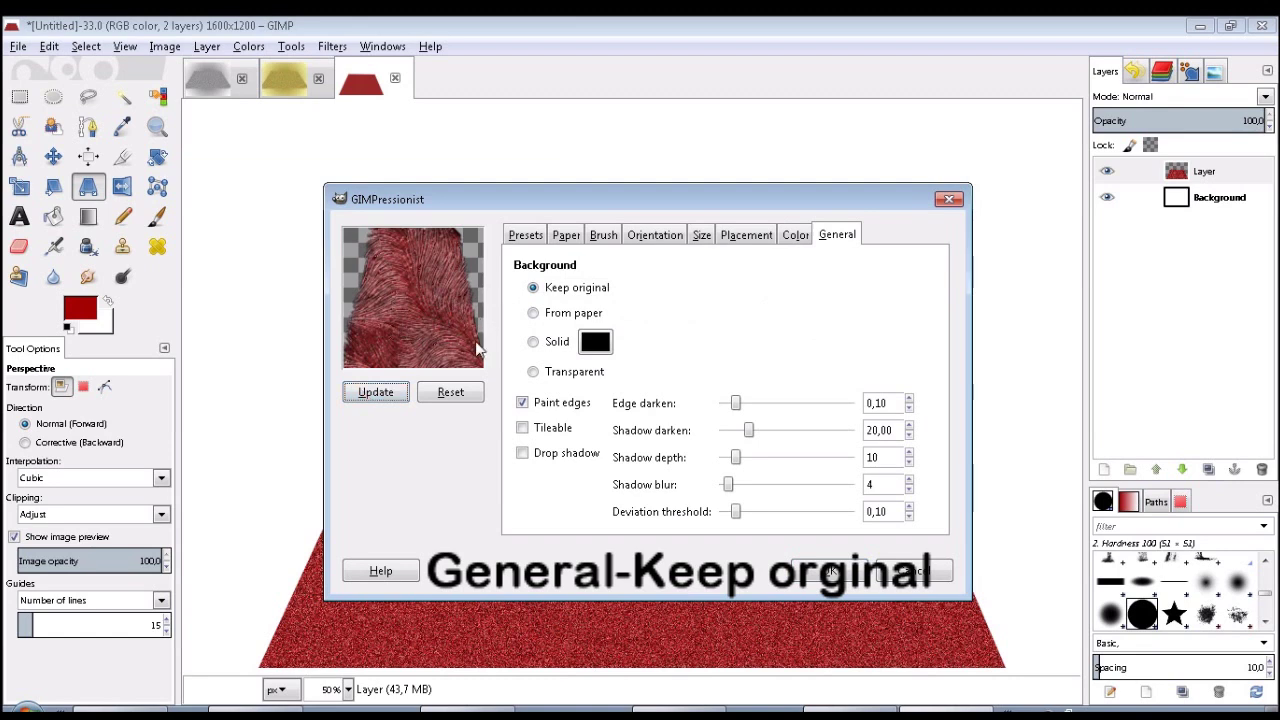
pyautogui.click(523, 402)
pyautogui.click(522, 454)
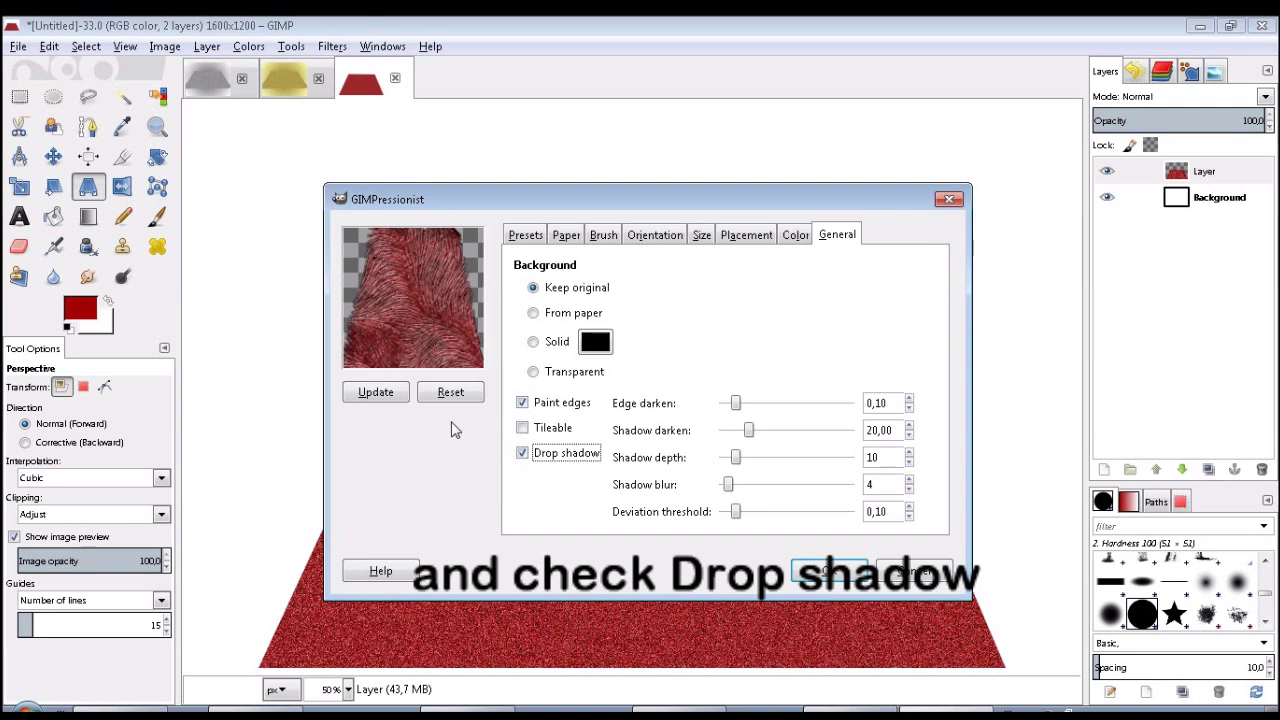
pyautogui.click(375, 398)
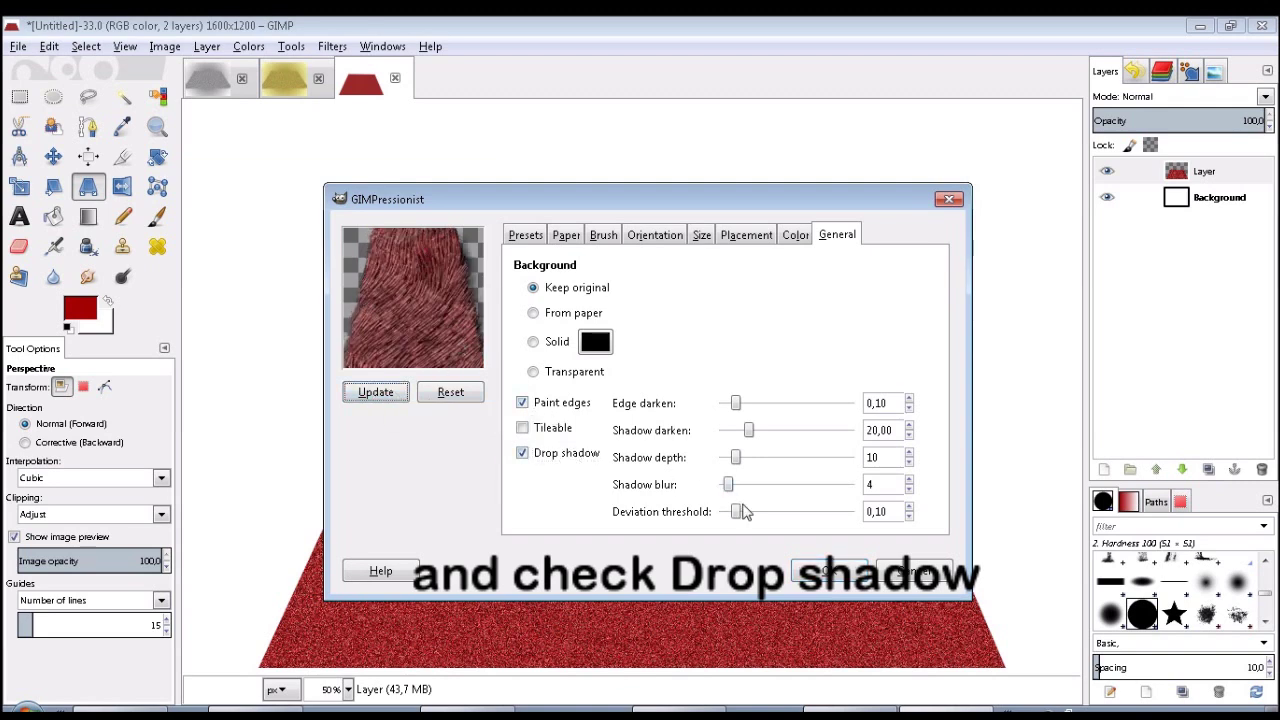
pyautogui.click(829, 573)
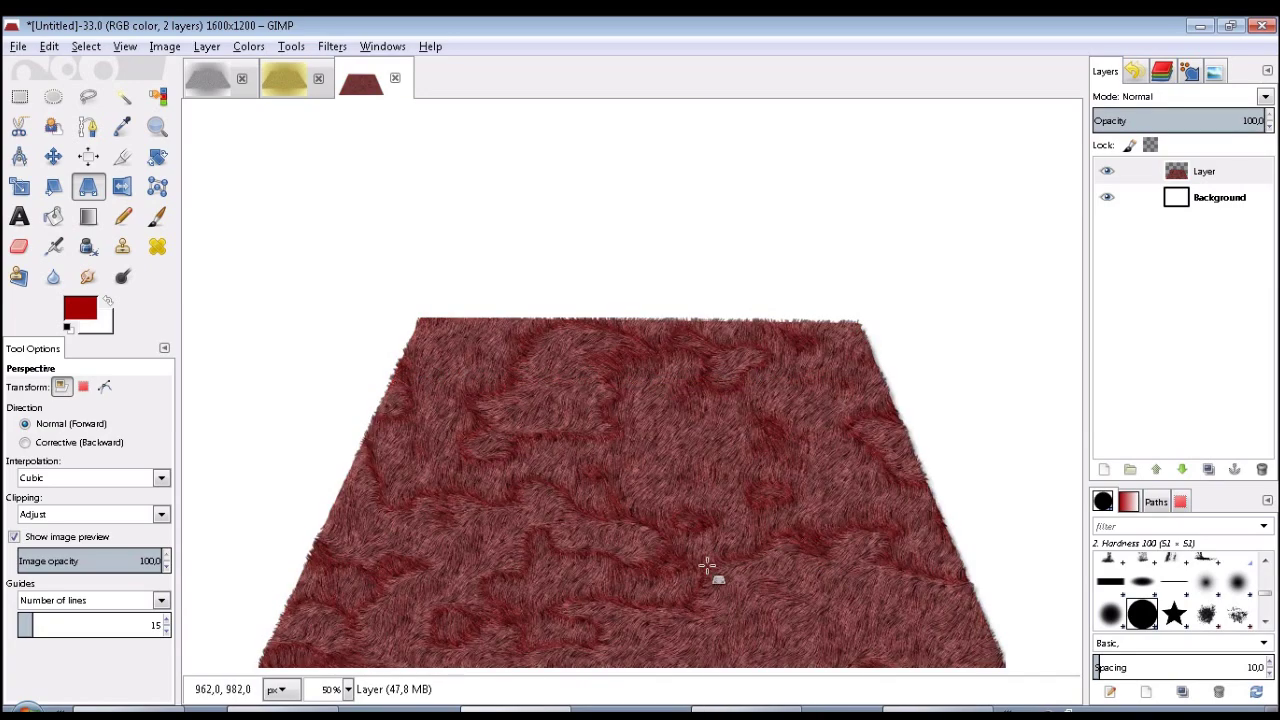
# Zoom in and out to inspect the fur, then undo GIMPressionist from the Edit menu.
pyautogui.scroll(2, 706, 560)
pyautogui.scroll(2, 706, 560)
pyautogui.scroll(-3, 706, 560)
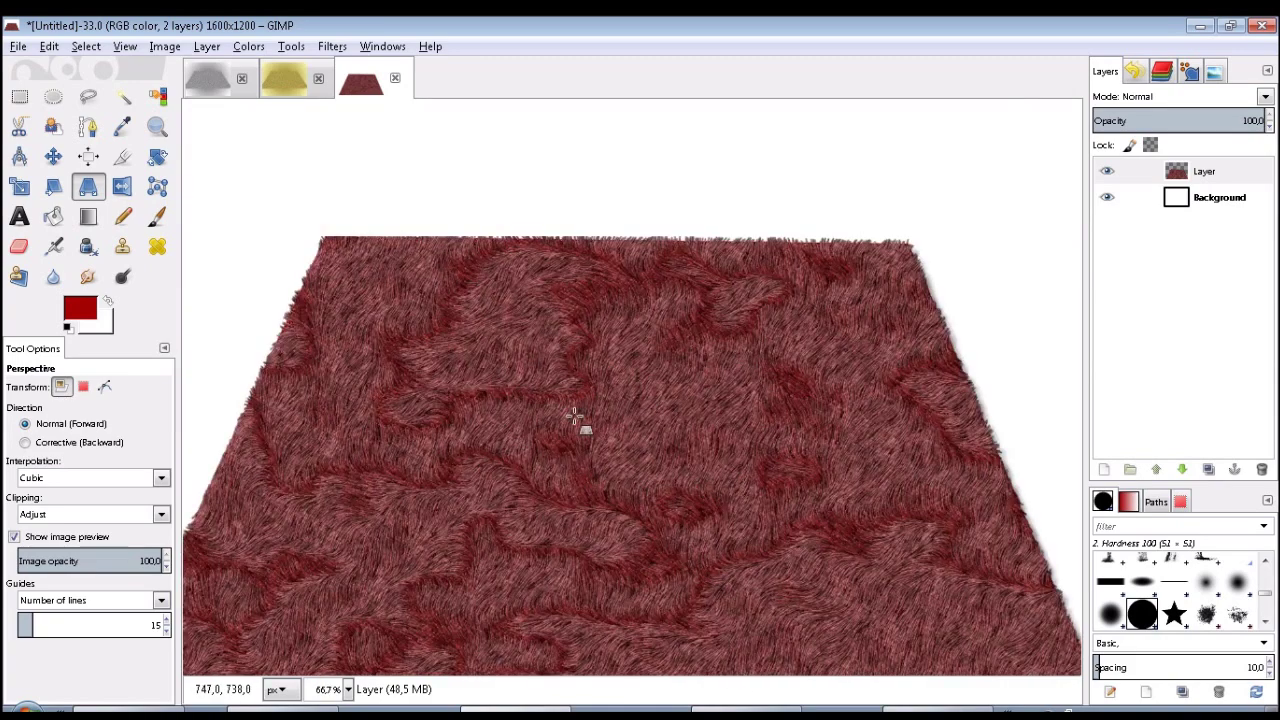
pyautogui.scroll(-1, 588, 421)
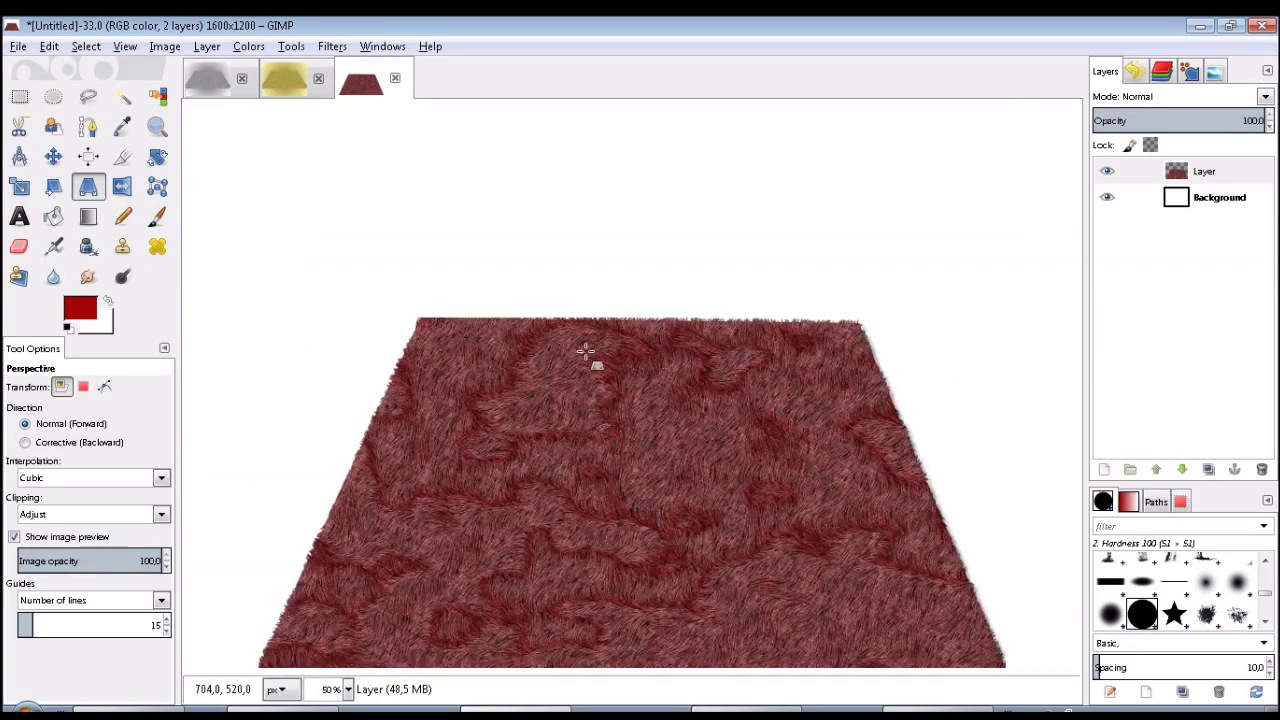
pyautogui.scroll(1, 618, 451)
pyautogui.scroll(1, 640, 452)
pyautogui.scroll(2, 694, 434)
pyautogui.scroll(-4, 694, 431)
pyautogui.scroll(-1, 520, 345)
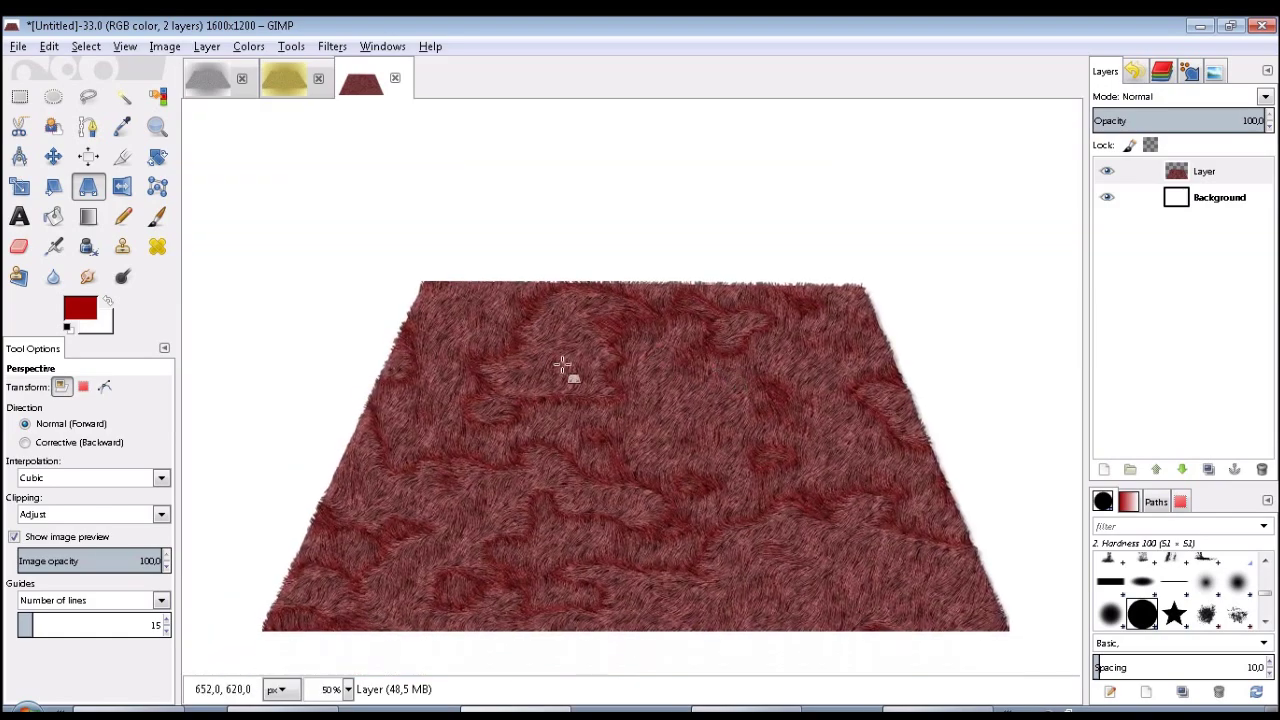
pyautogui.scroll(2, 778, 494)
pyautogui.scroll(-1, 776, 496)
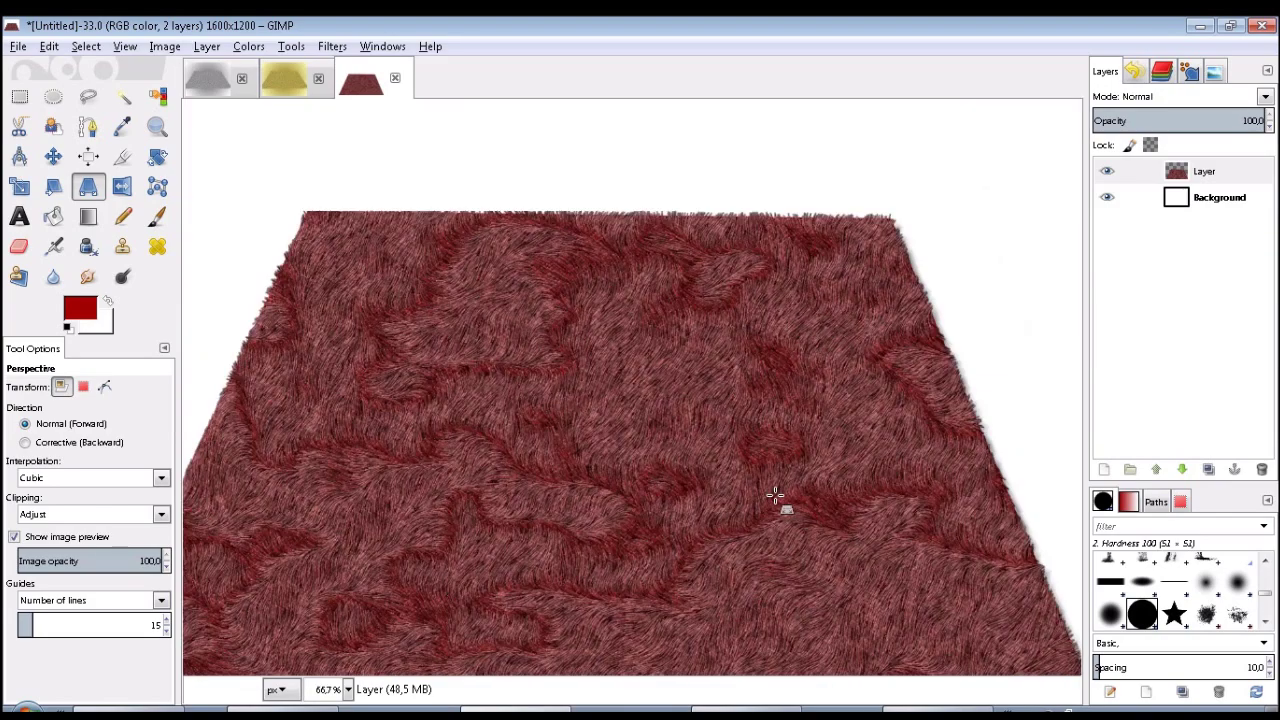
pyautogui.scroll(-1, 776, 496)
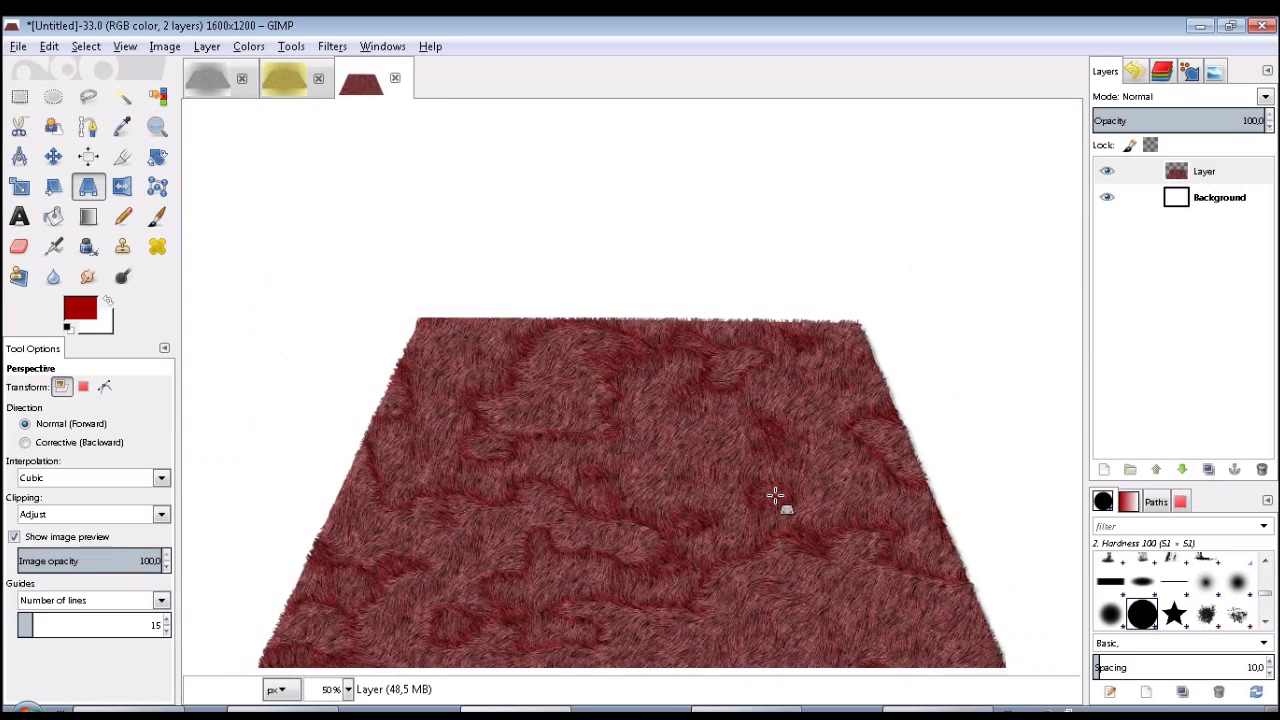
pyautogui.click(49, 47)
pyautogui.click(76, 69)
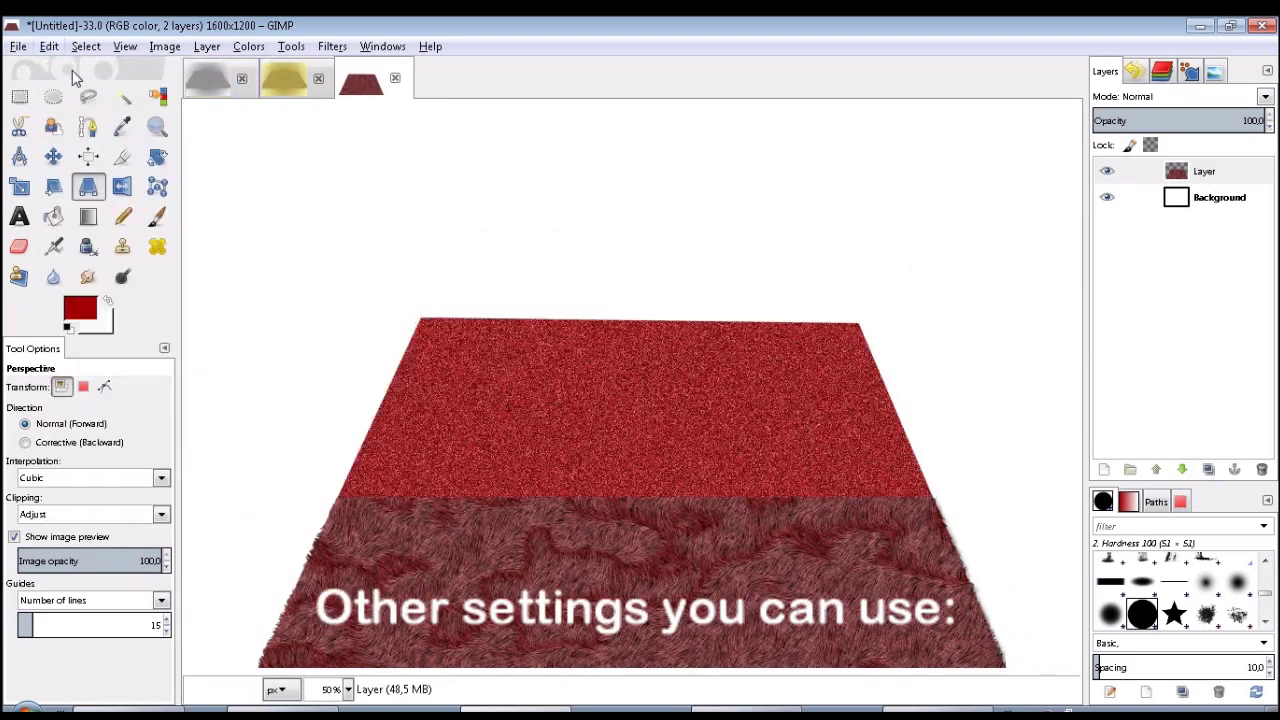
# Reopen GIMPressionist and apply the Feathers preset, refreshing the preview.
pyautogui.click(331, 47)
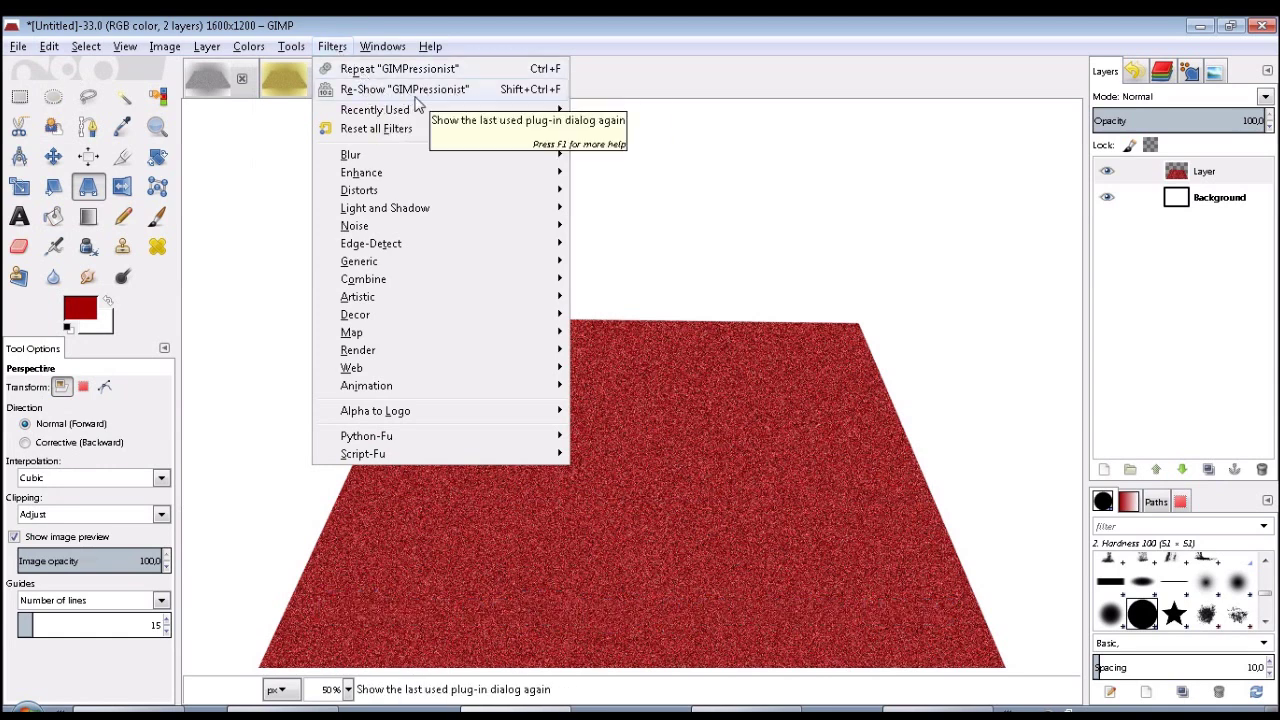
pyautogui.click(416, 90)
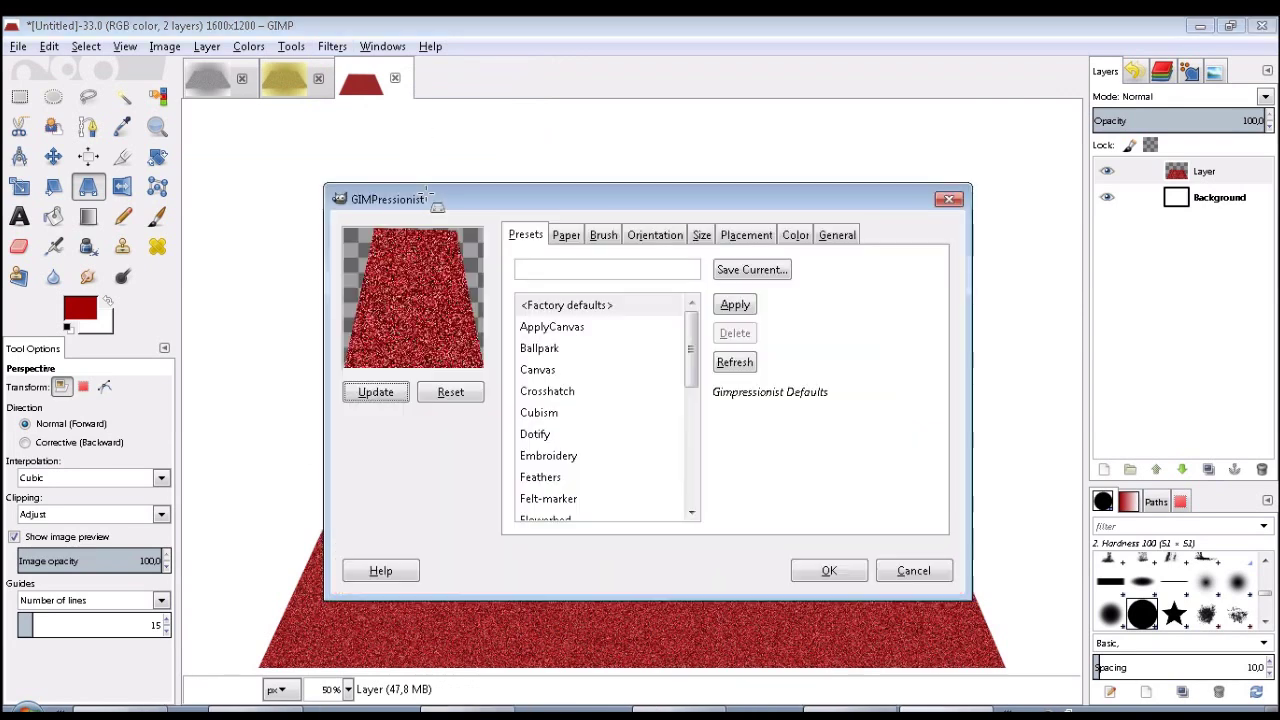
pyautogui.scroll(-1, 692, 322)
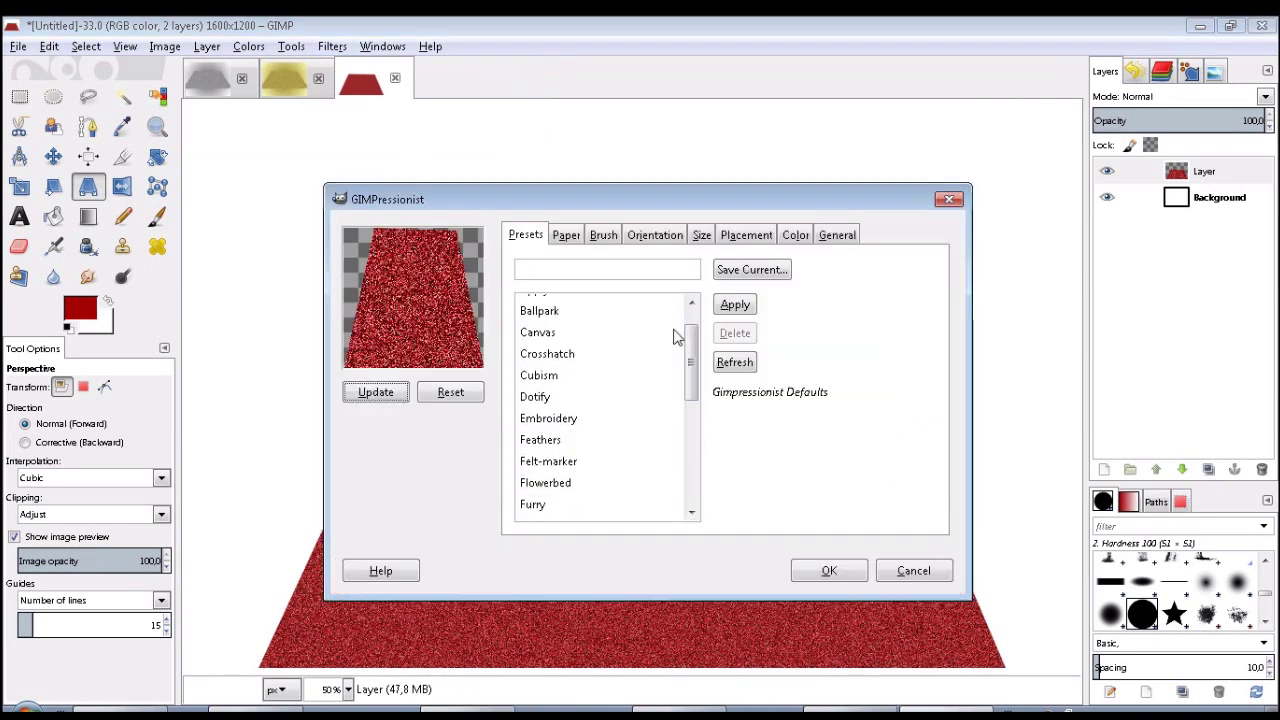
pyautogui.click(545, 441)
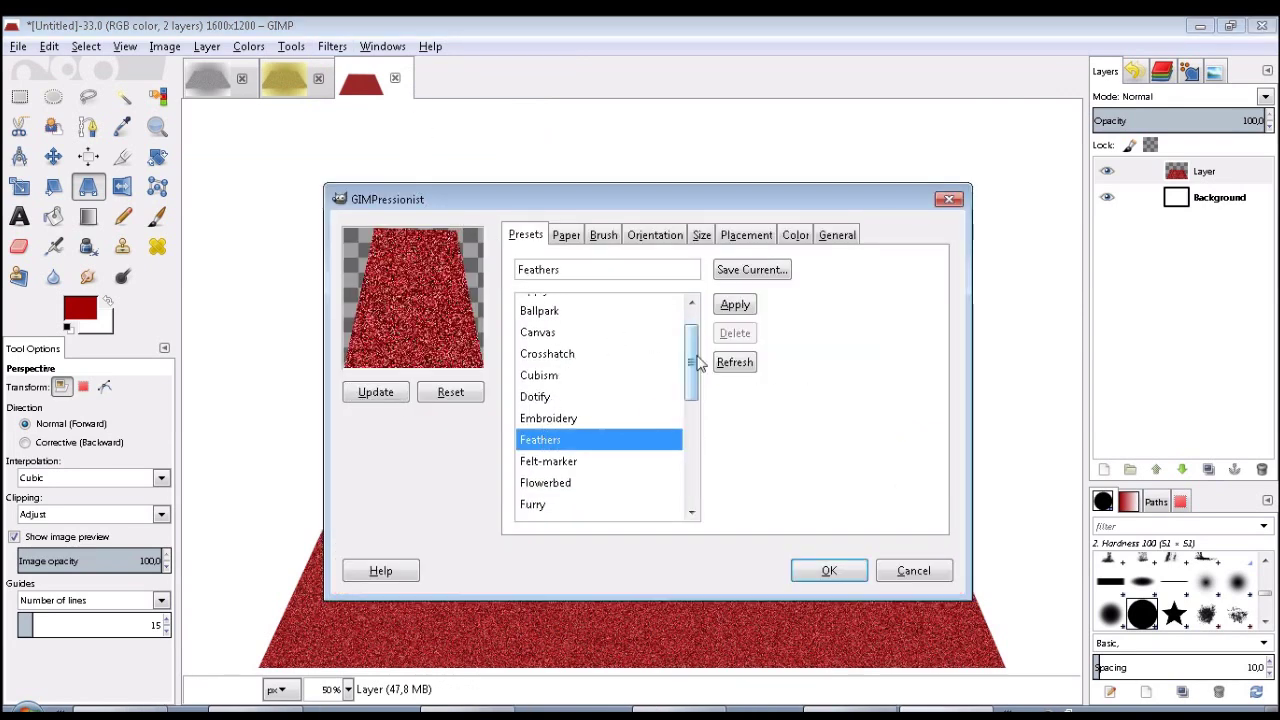
pyautogui.click(740, 309)
pyautogui.click(375, 396)
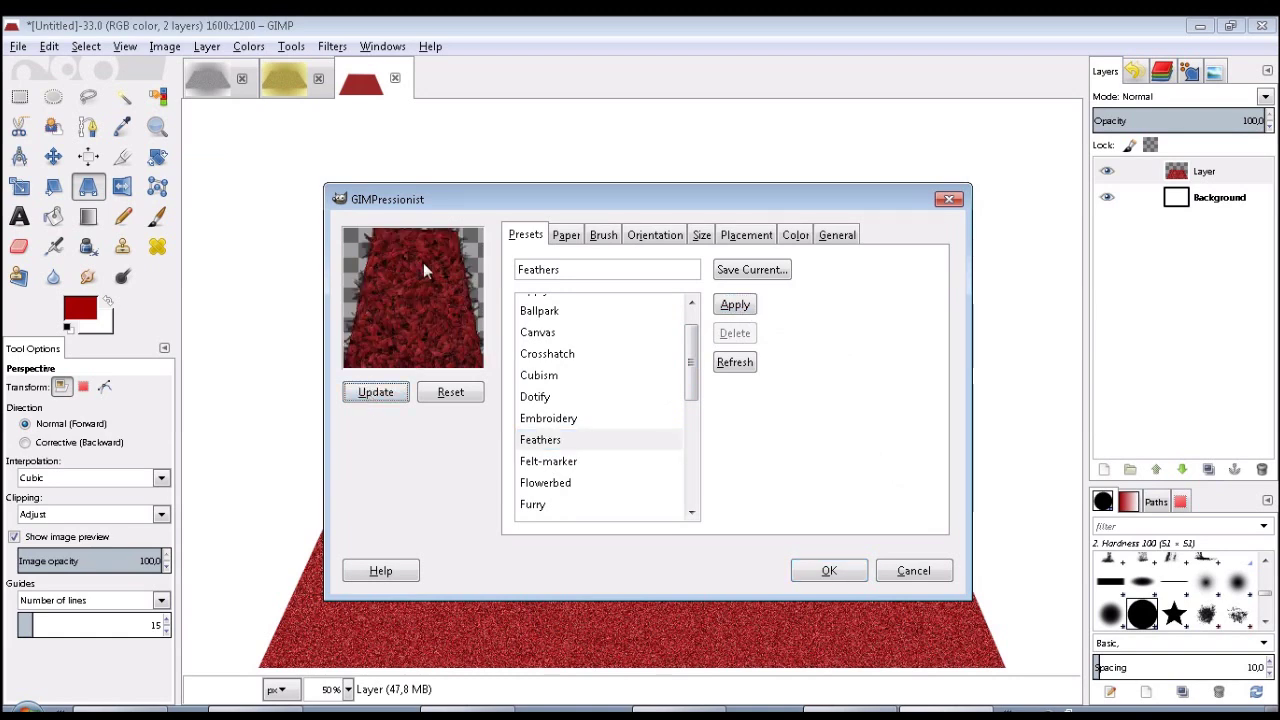
# Raise the paper Scale to 150 and Relief to 100, then update the preview.
pyautogui.click(565, 238)
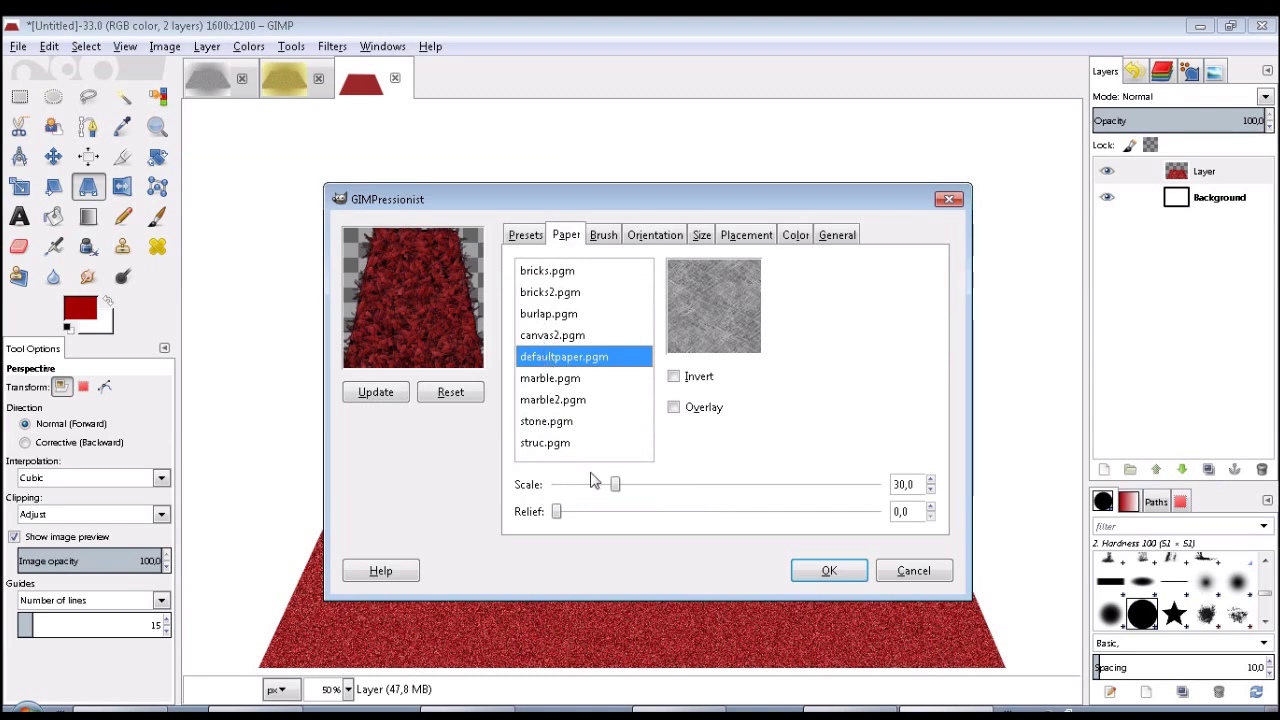
pyautogui.moveTo(615, 486); pyautogui.dragTo(880, 488)
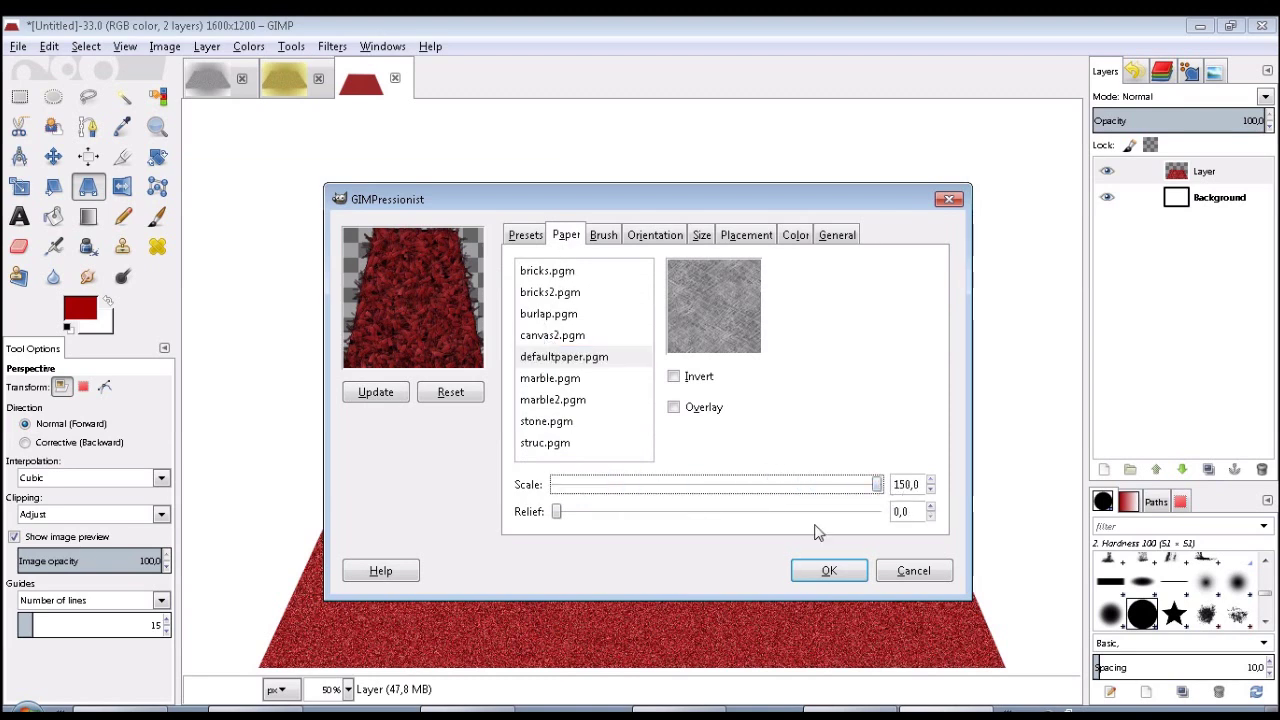
pyautogui.moveTo(557, 512); pyautogui.dragTo(958, 485)
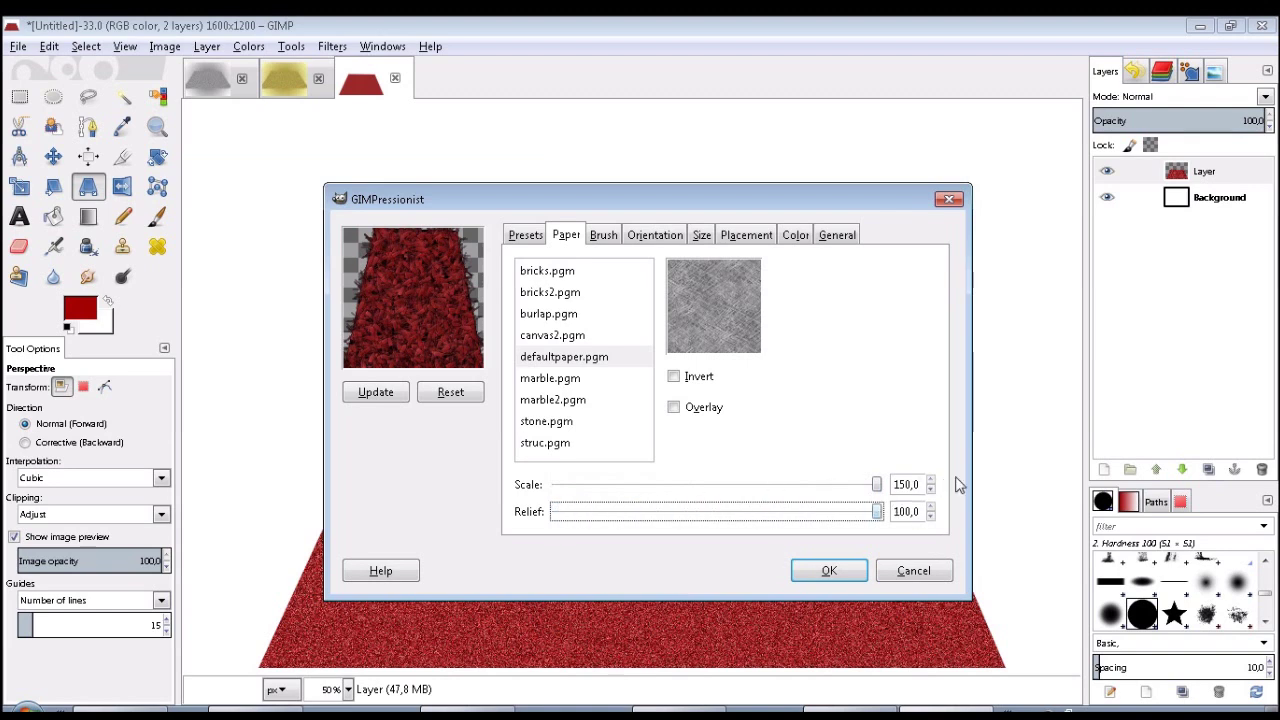
pyautogui.click(374, 396)
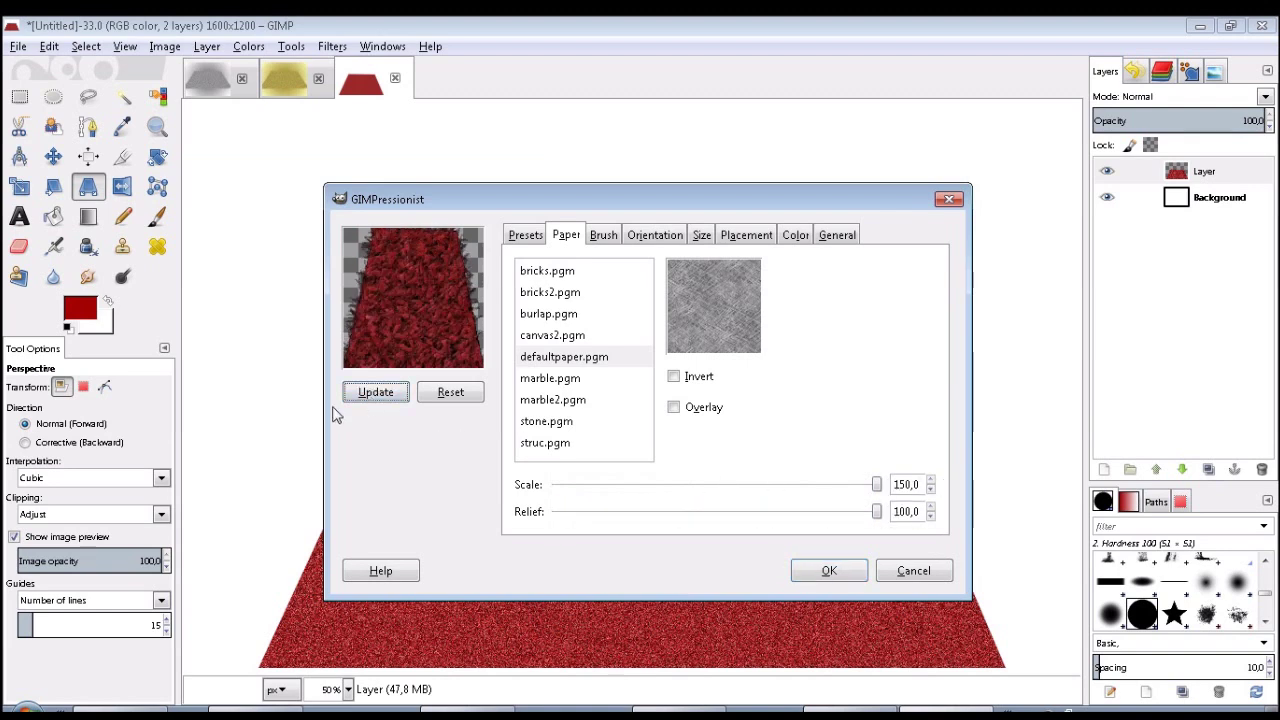
pyautogui.click(603, 237)
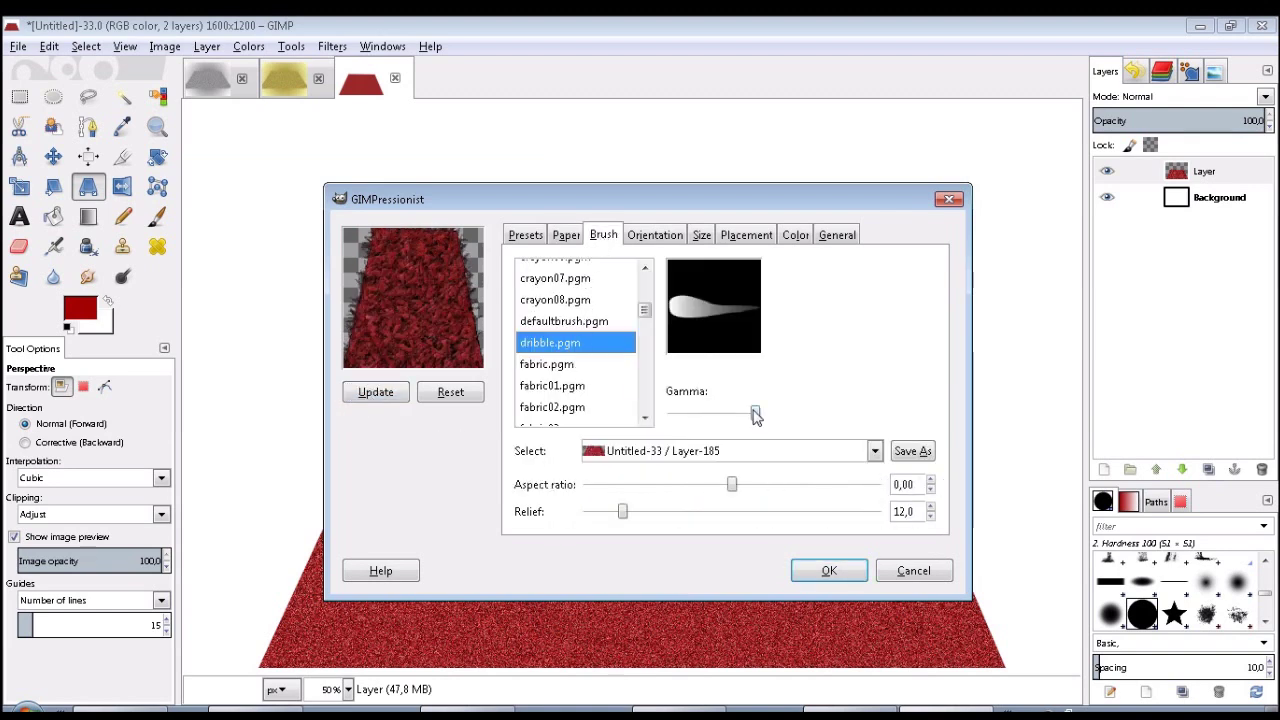
# Set the GIMPressionist brush aspect ratio to -0,10 and refresh the preview.
pyautogui.click(732, 486)
pyautogui.moveTo(732, 486); pyautogui.dragTo(727, 488)
pyautogui.click(930, 489)
pyautogui.click(930, 489)
pyautogui.click(930, 489)
pyautogui.click(930, 480)
pyautogui.click(930, 480)
pyautogui.moveTo(918, 485); pyautogui.dragTo(883, 488)
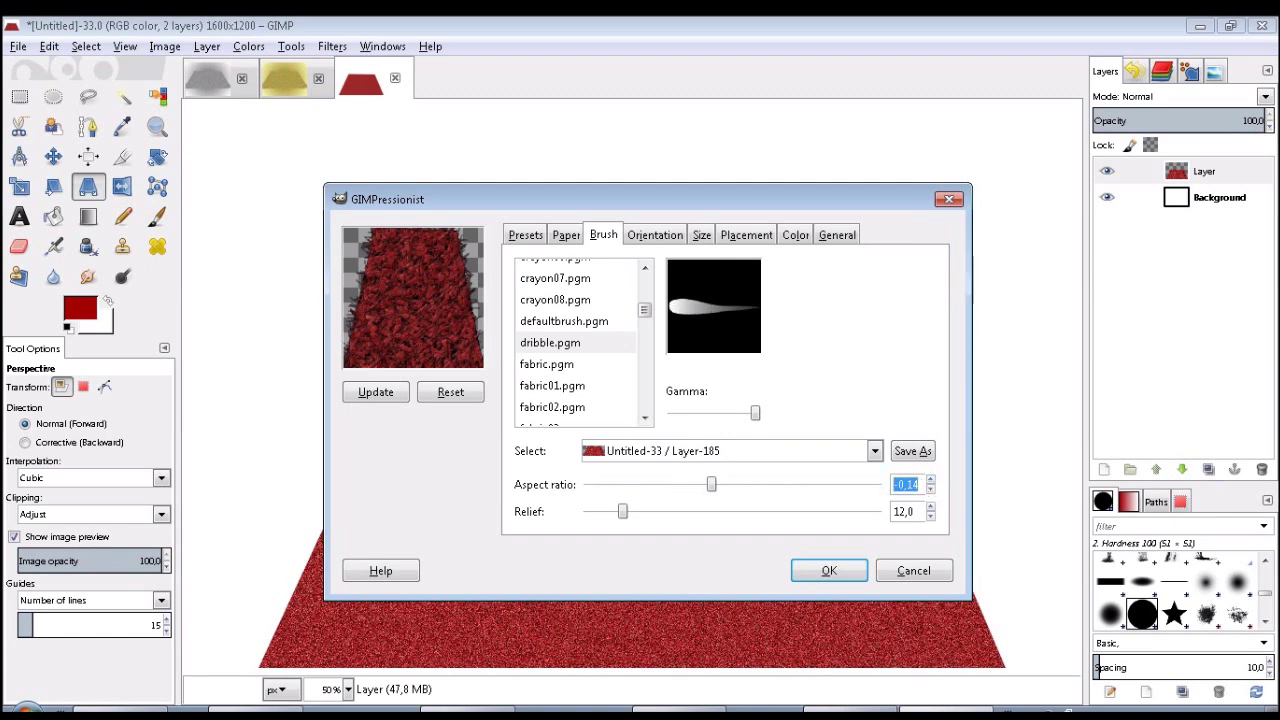
pyautogui.write('-0')
pyautogui.write(',')
pyautogui.click(377, 392)
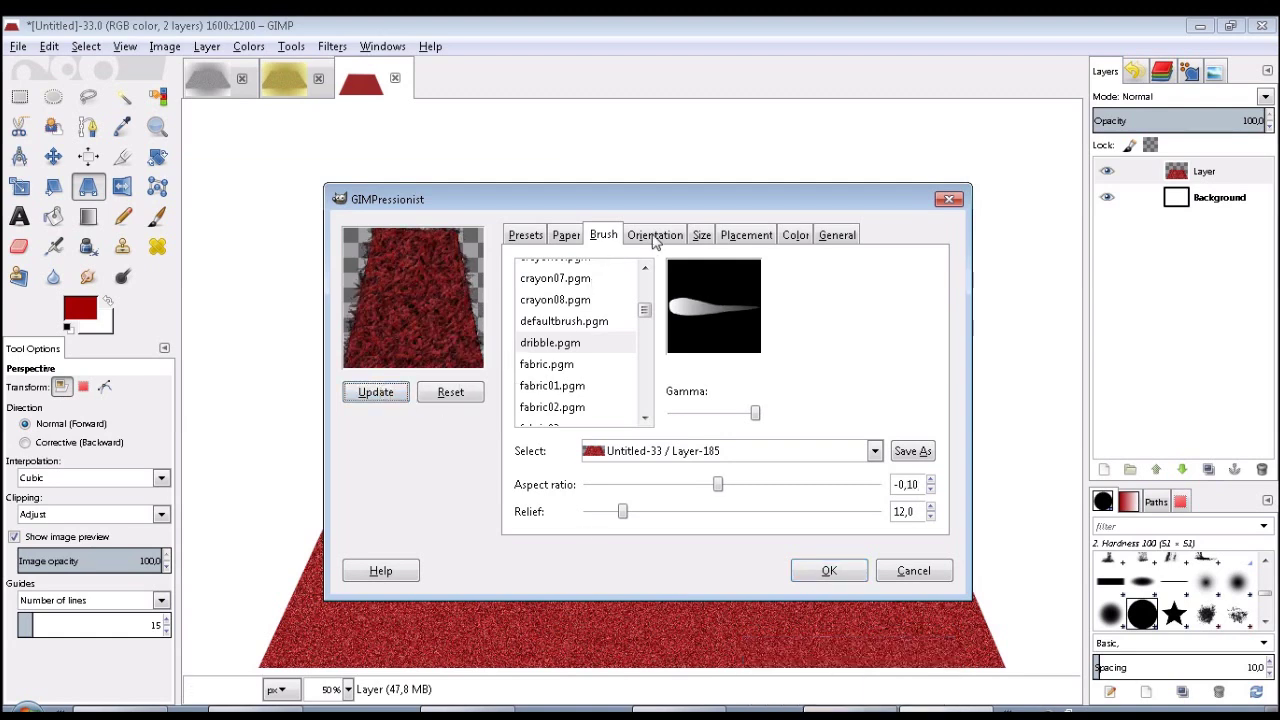
# Raise the brush relief to about 50,2 and update the preview.
pyautogui.moveTo(622, 511); pyautogui.dragTo(733, 508)
pyautogui.click(368, 393)
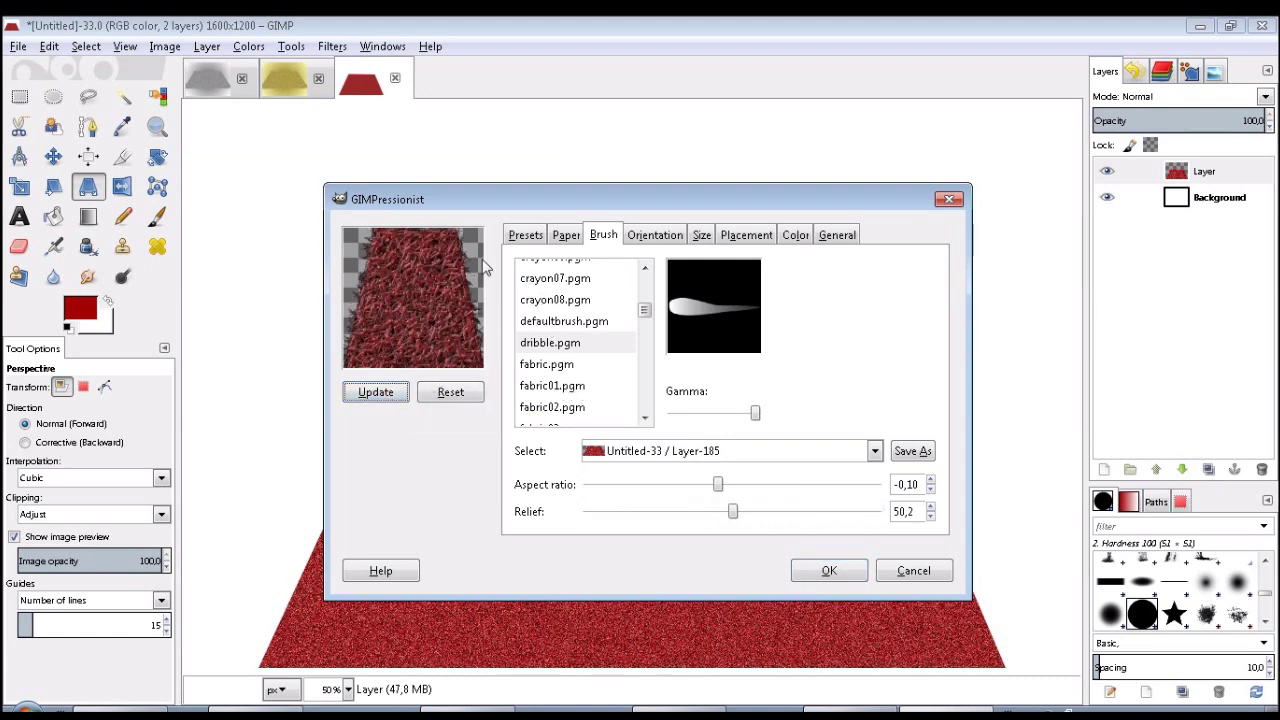
pyautogui.click(648, 236)
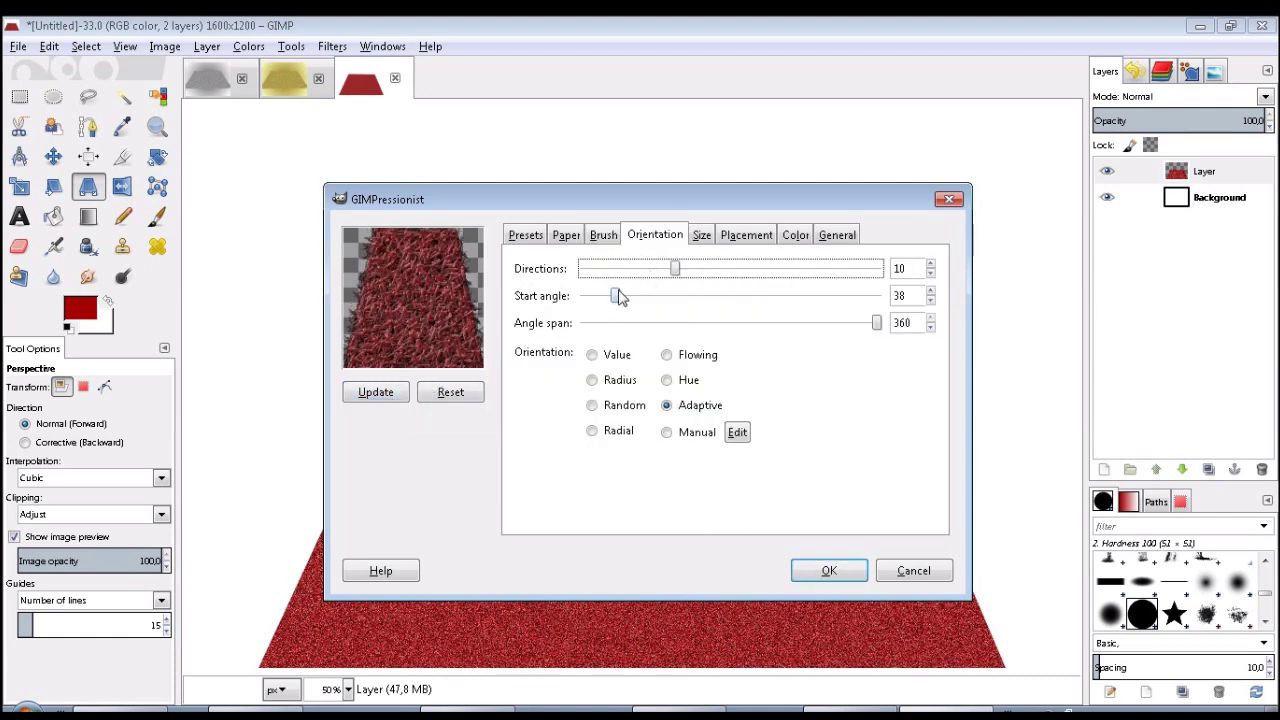
# Set stroke orientation to start angle 74, angle span 278, Random, and update the preview.
pyautogui.moveTo(615, 297); pyautogui.dragTo(645, 297)
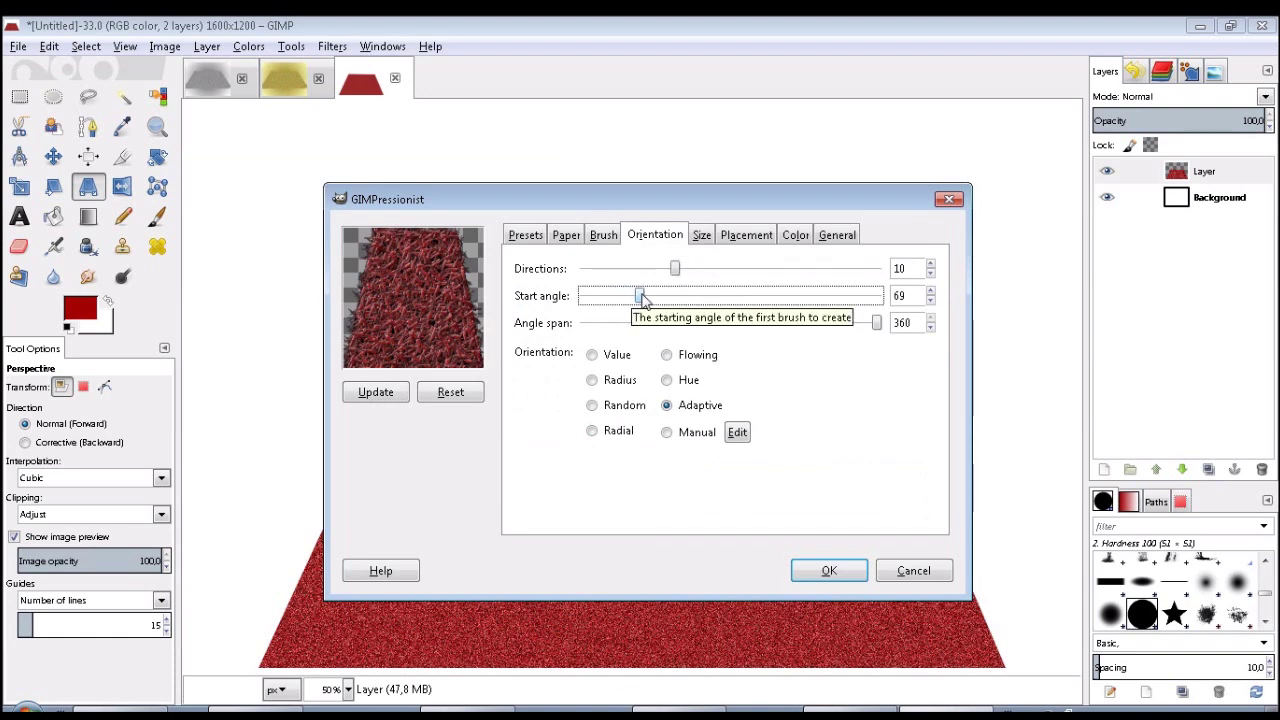
pyautogui.click(370, 392)
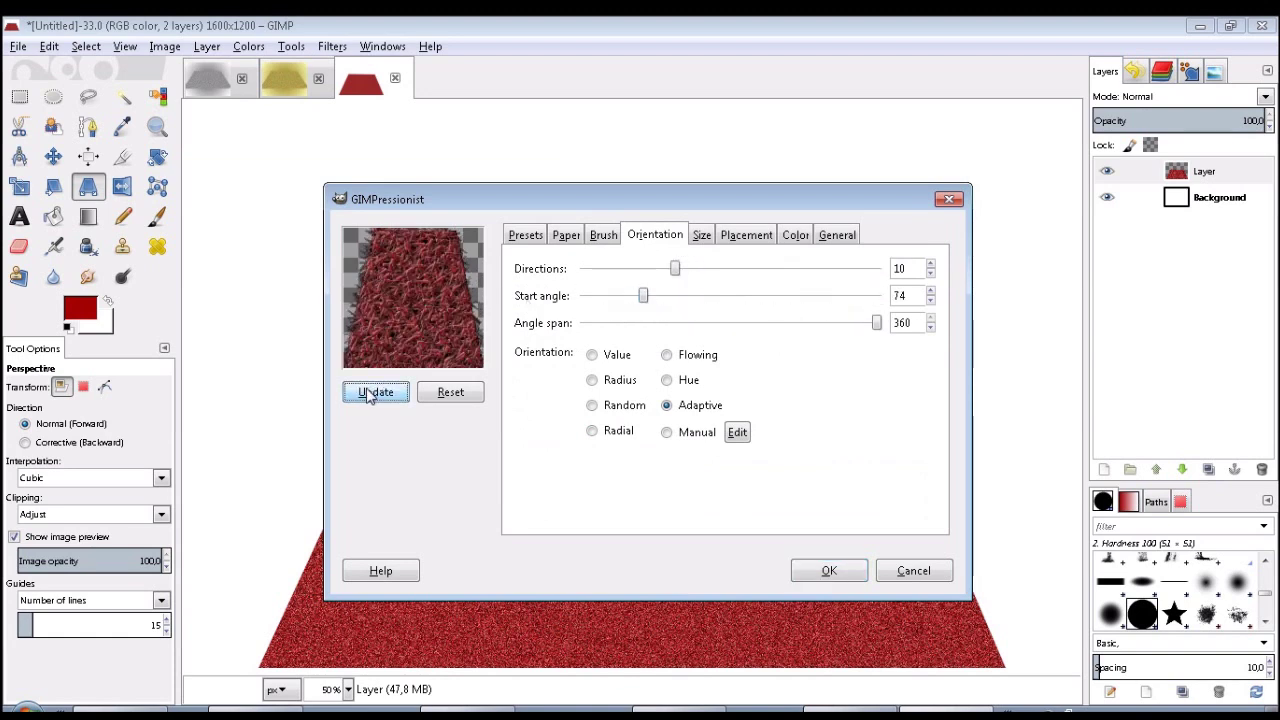
pyautogui.moveTo(874, 325); pyautogui.dragTo(810, 338)
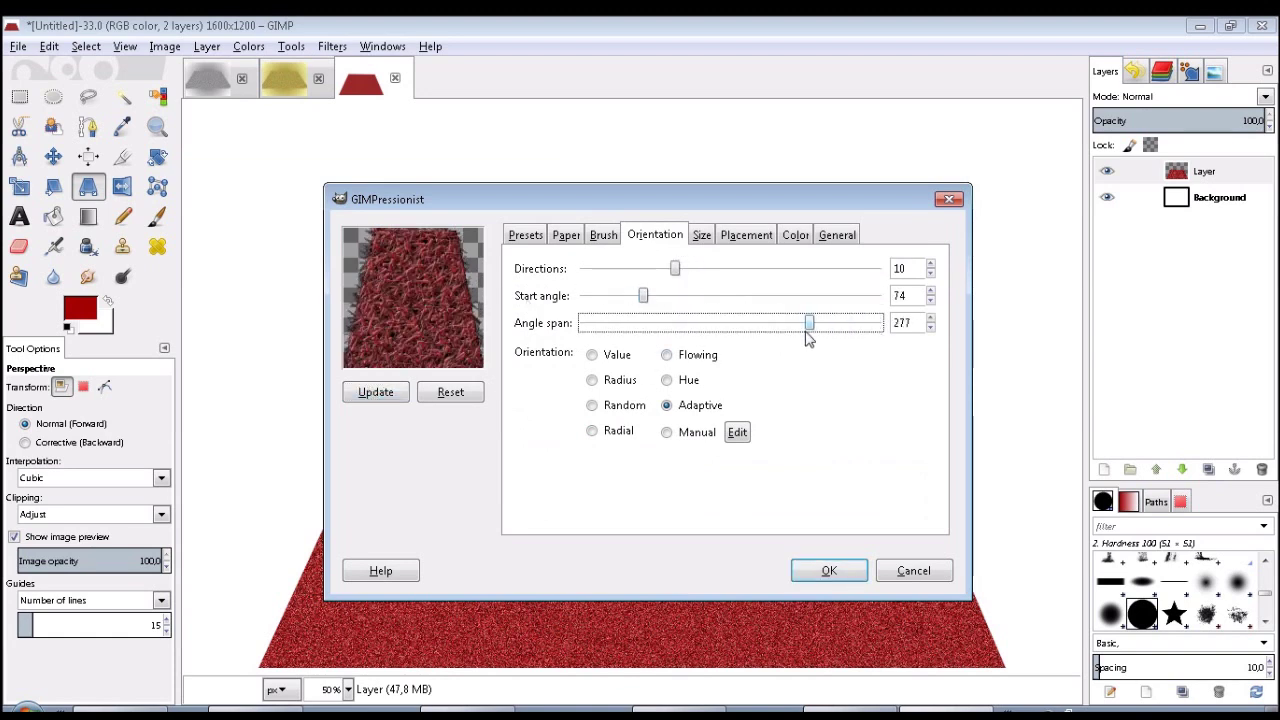
pyautogui.click(380, 392)
pyautogui.click(593, 407)
pyautogui.click(373, 393)
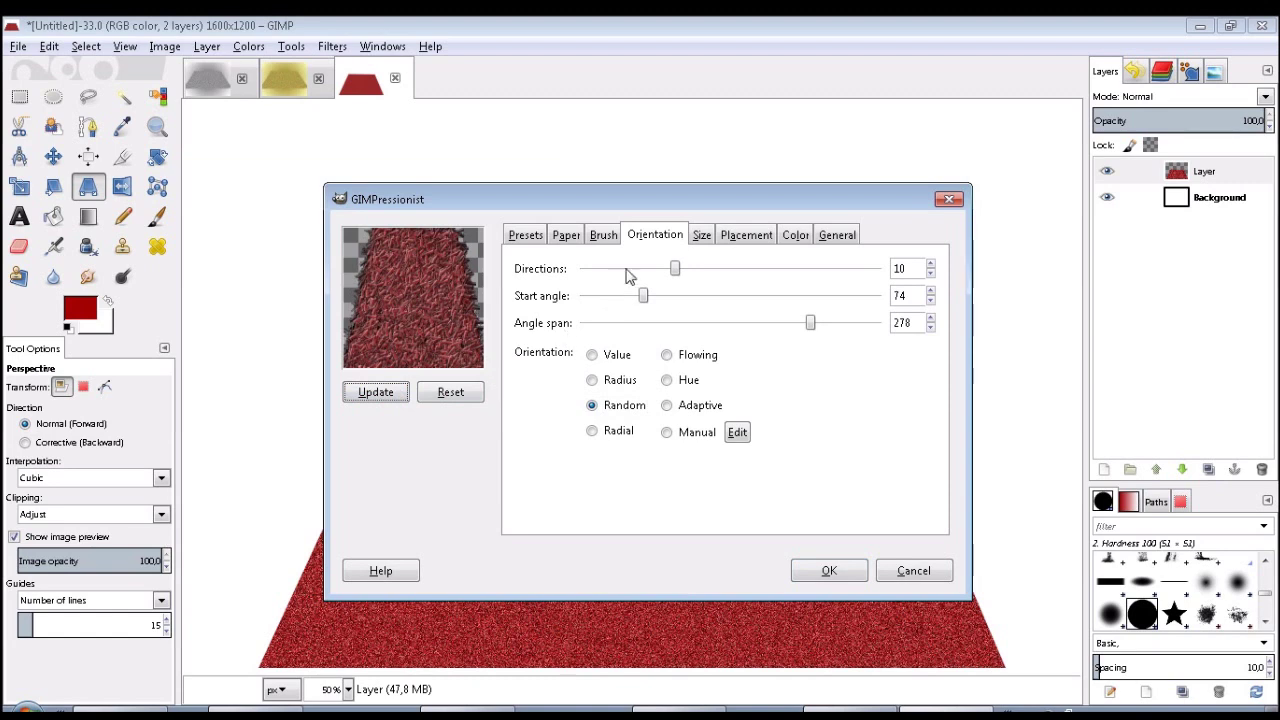
# Make the stroke size Random and refresh the preview.
pyautogui.click(701, 237)
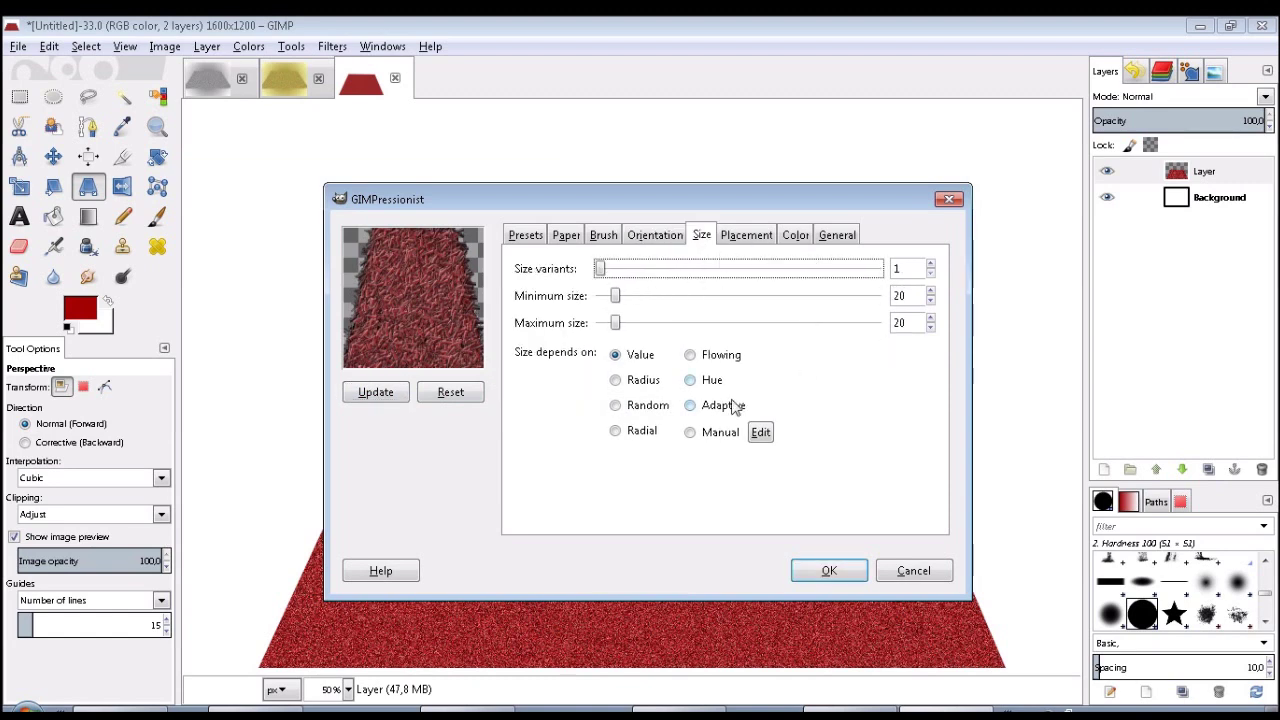
pyautogui.click(615, 406)
pyautogui.click(373, 393)
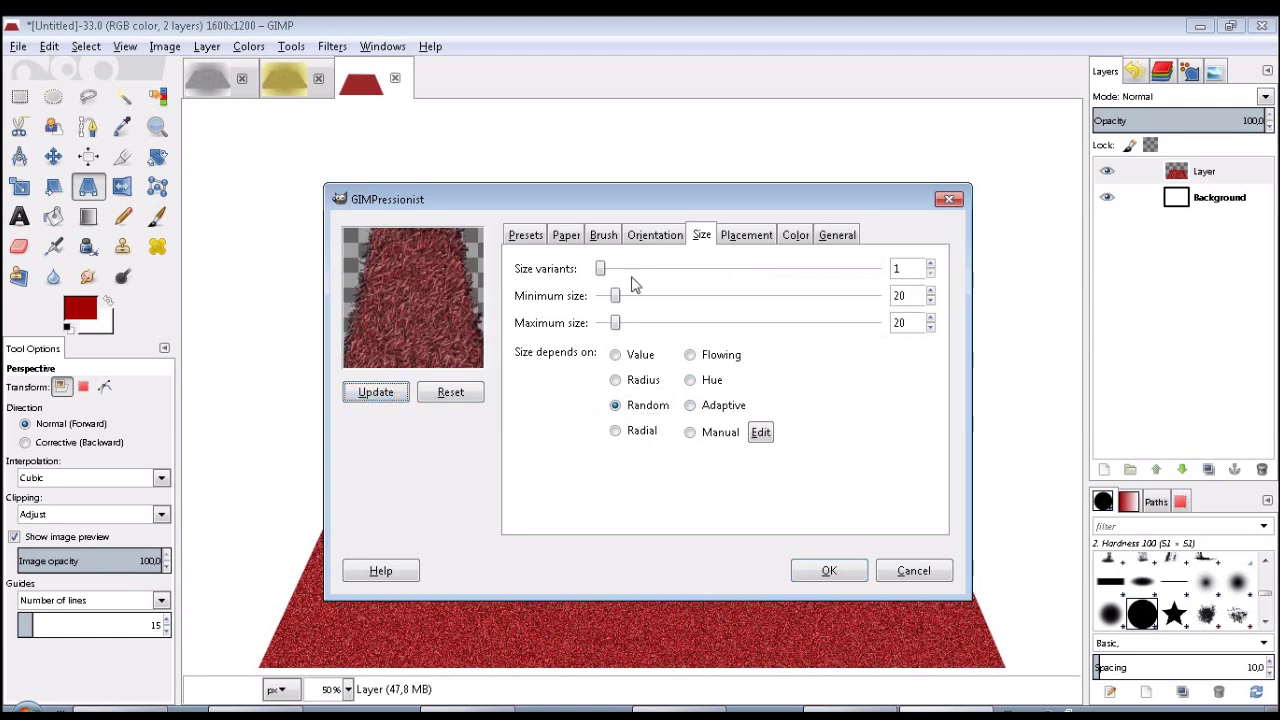
pyautogui.click(745, 240)
pyautogui.click(798, 240)
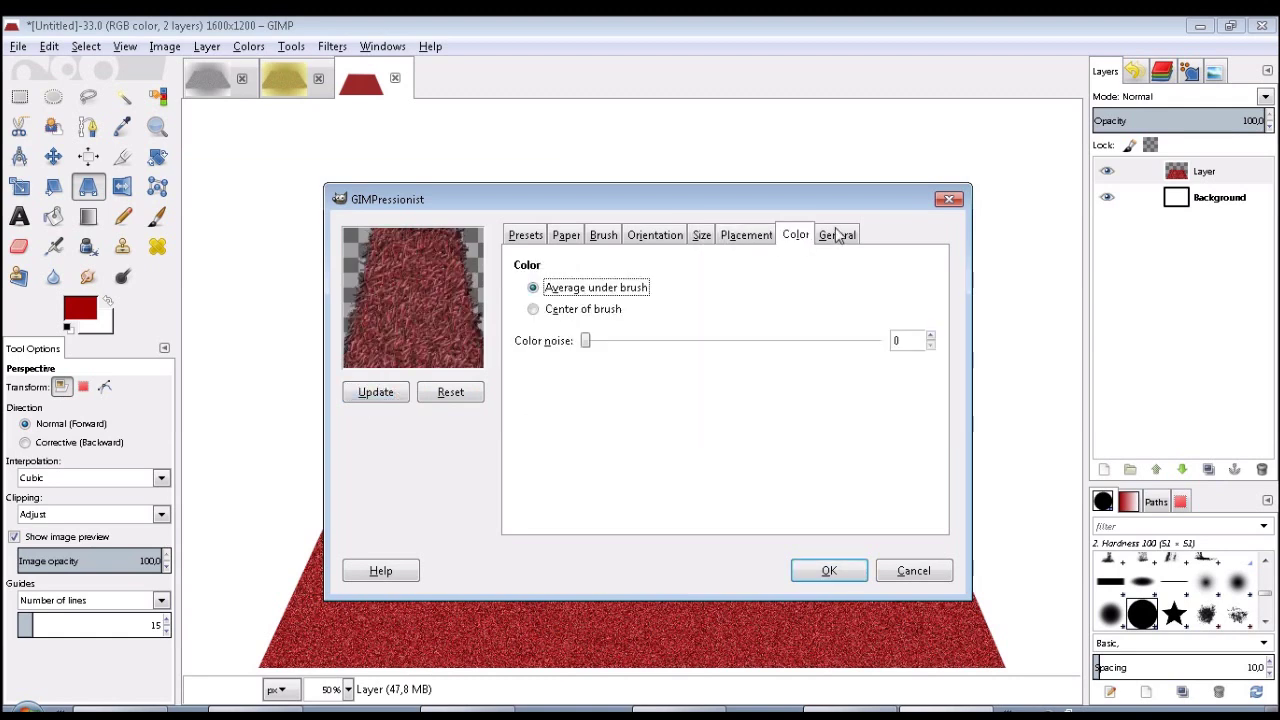
# Keep the original background, enable Drop shadow, and apply GIMPressionist to the trapezoid.
pyautogui.click(840, 238)
pyautogui.click(533, 288)
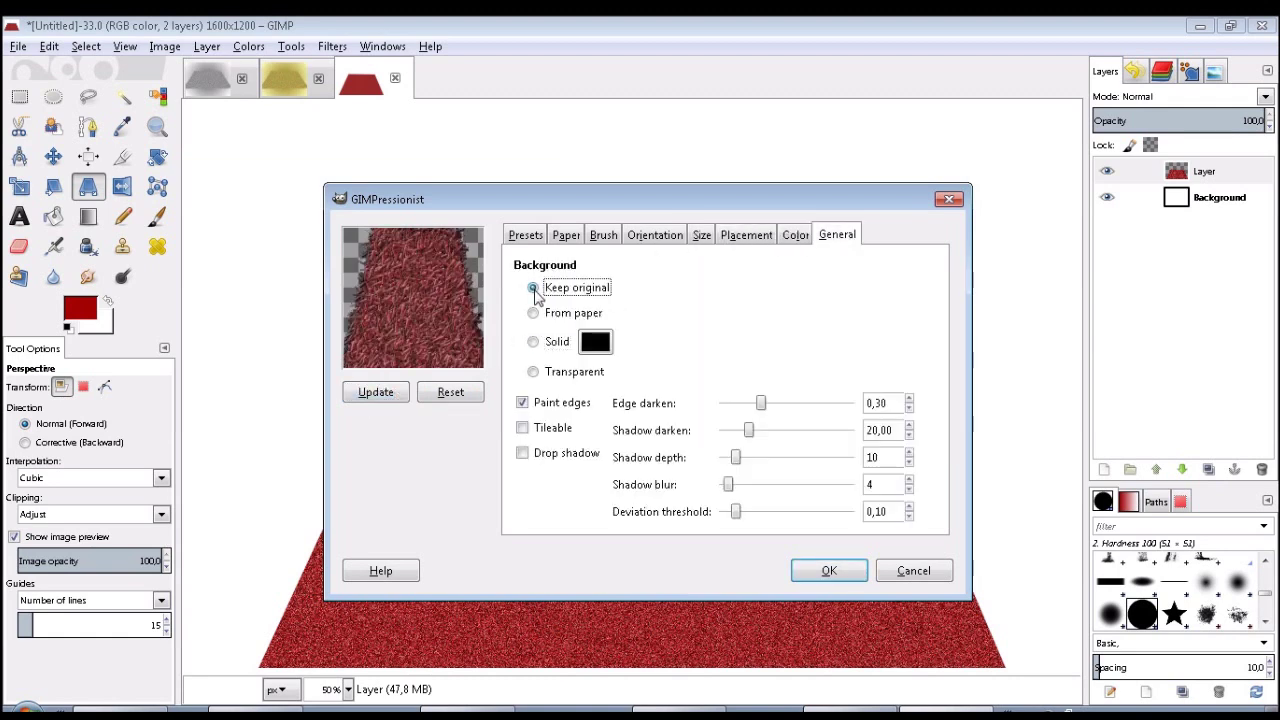
pyautogui.click(373, 393)
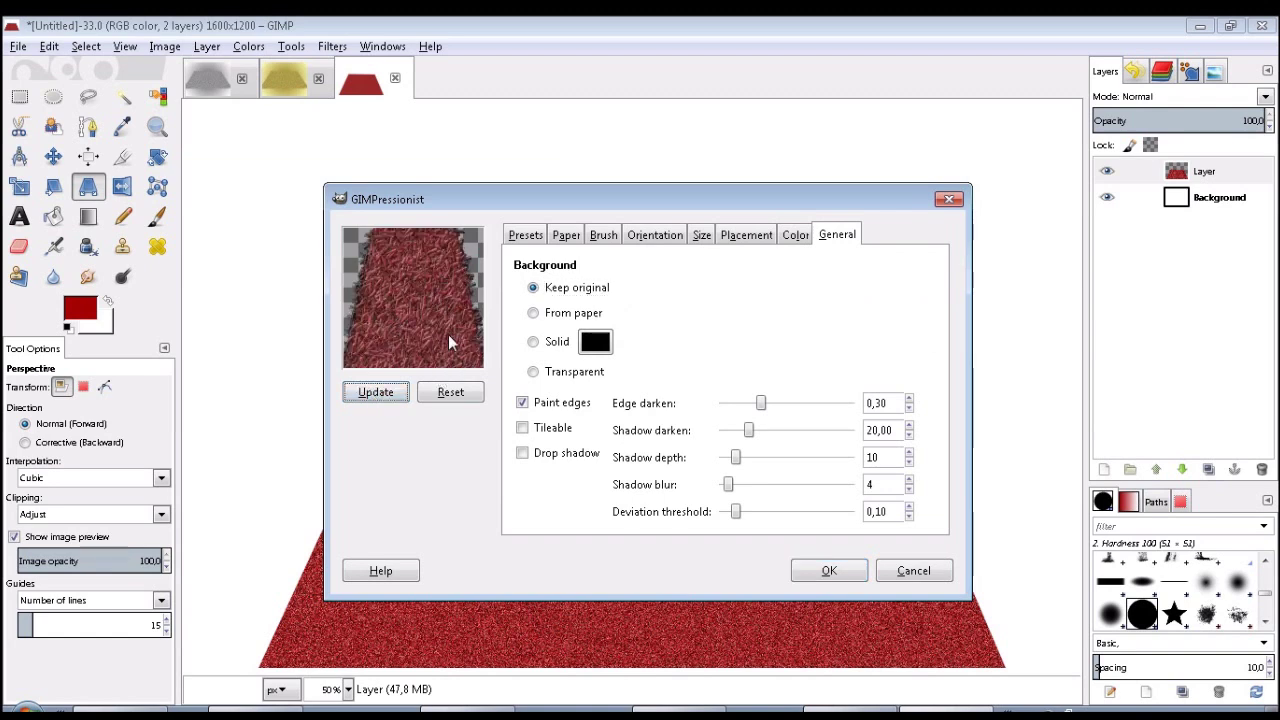
pyautogui.click(522, 454)
pyautogui.click(378, 393)
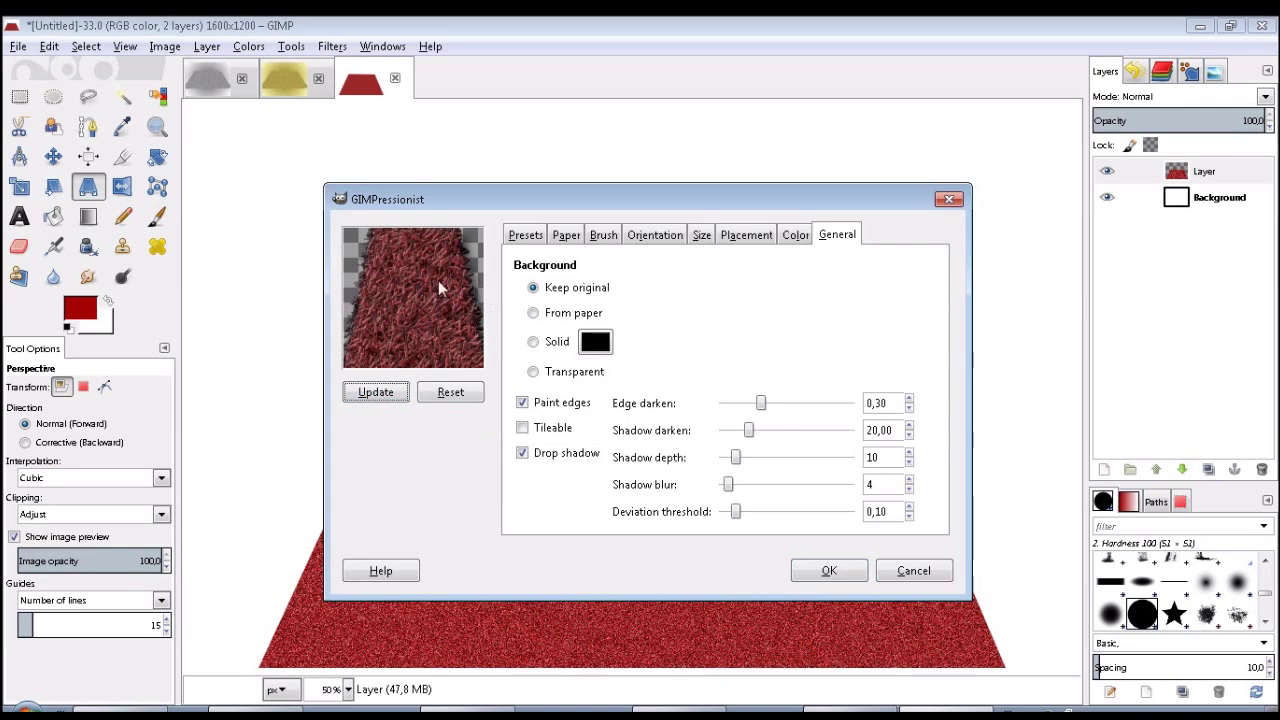
pyautogui.click(834, 572)
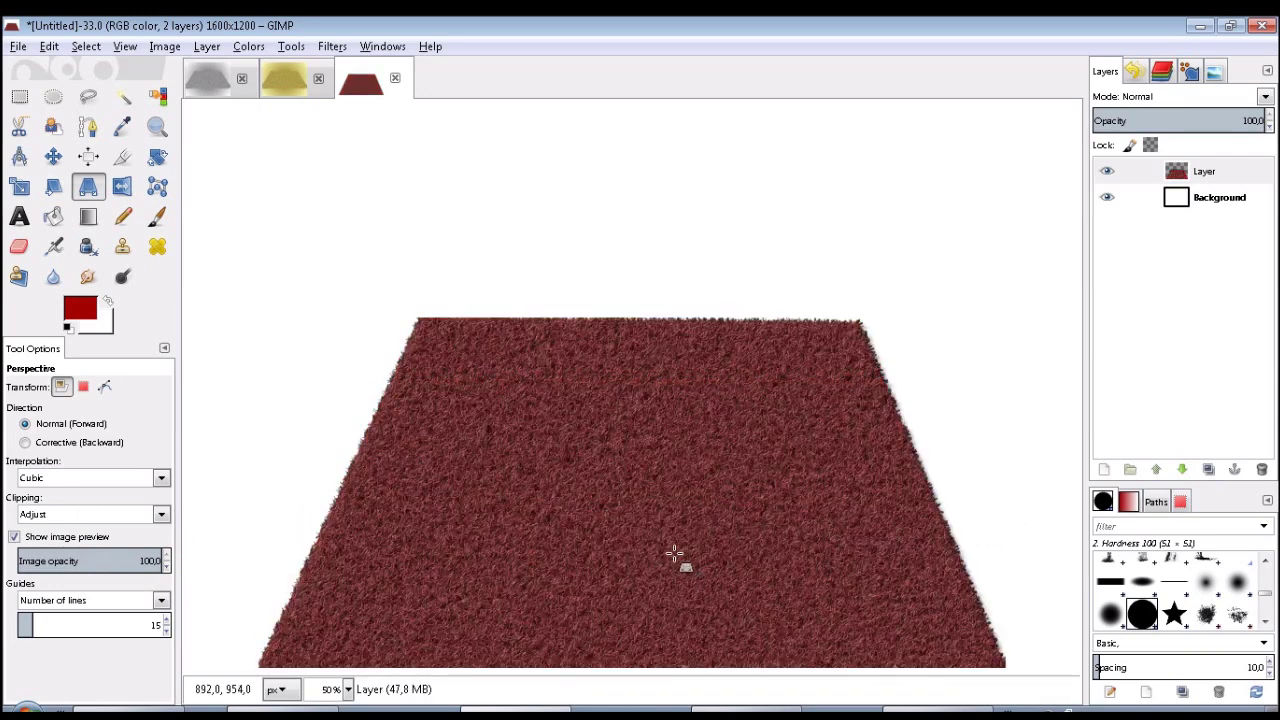
# Zoom in and out to inspect the finished carpet's fur texture.
pyautogui.scroll(1, 672, 551)
pyautogui.scroll(3, 672, 551)
pyautogui.scroll(-2, 672, 551)
pyautogui.scroll(-1, 675, 551)
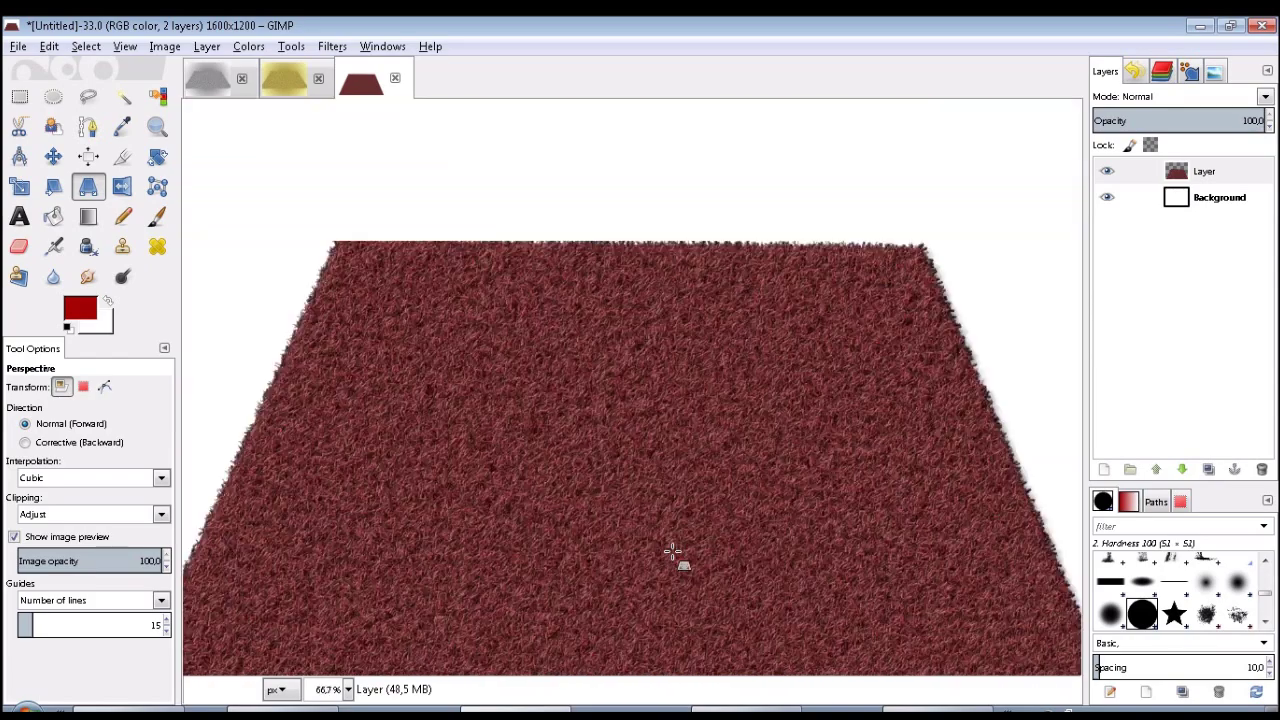
pyautogui.scroll(-1, 700, 520)
pyautogui.scroll(1, 760, 450)
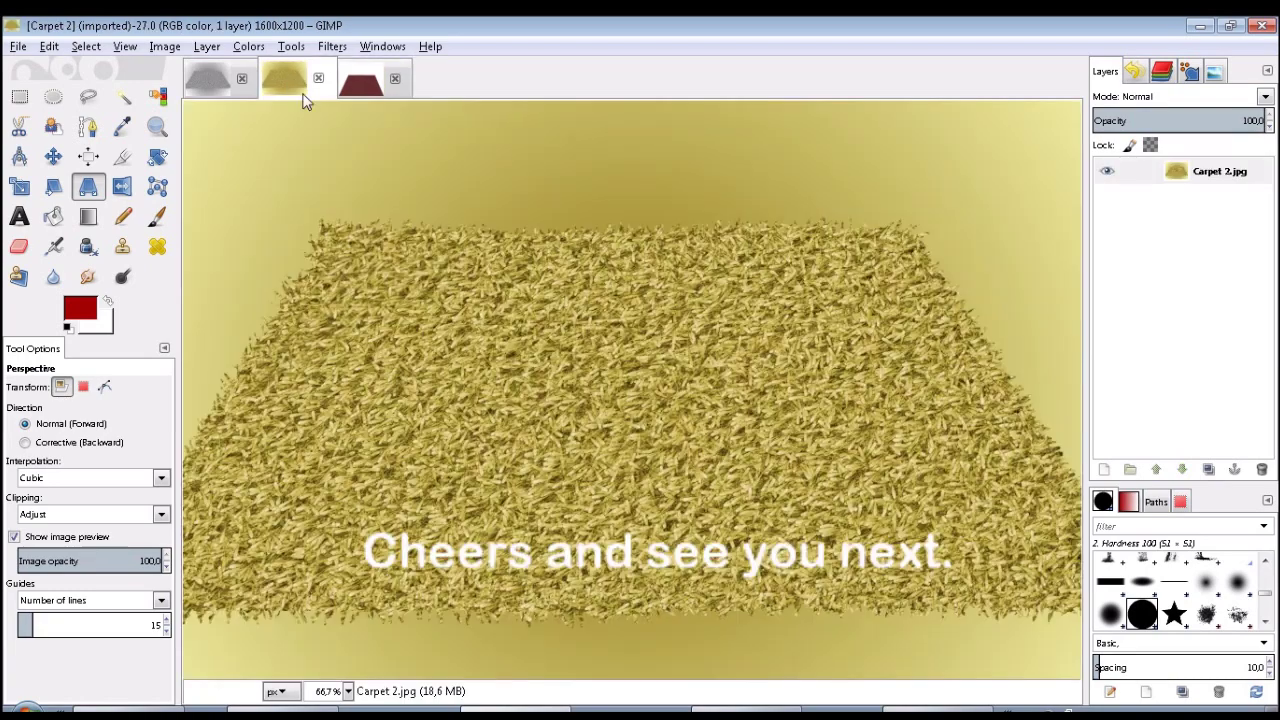
pyautogui.scroll(1, 685, 368)
pyautogui.scroll(-2, 685, 368)
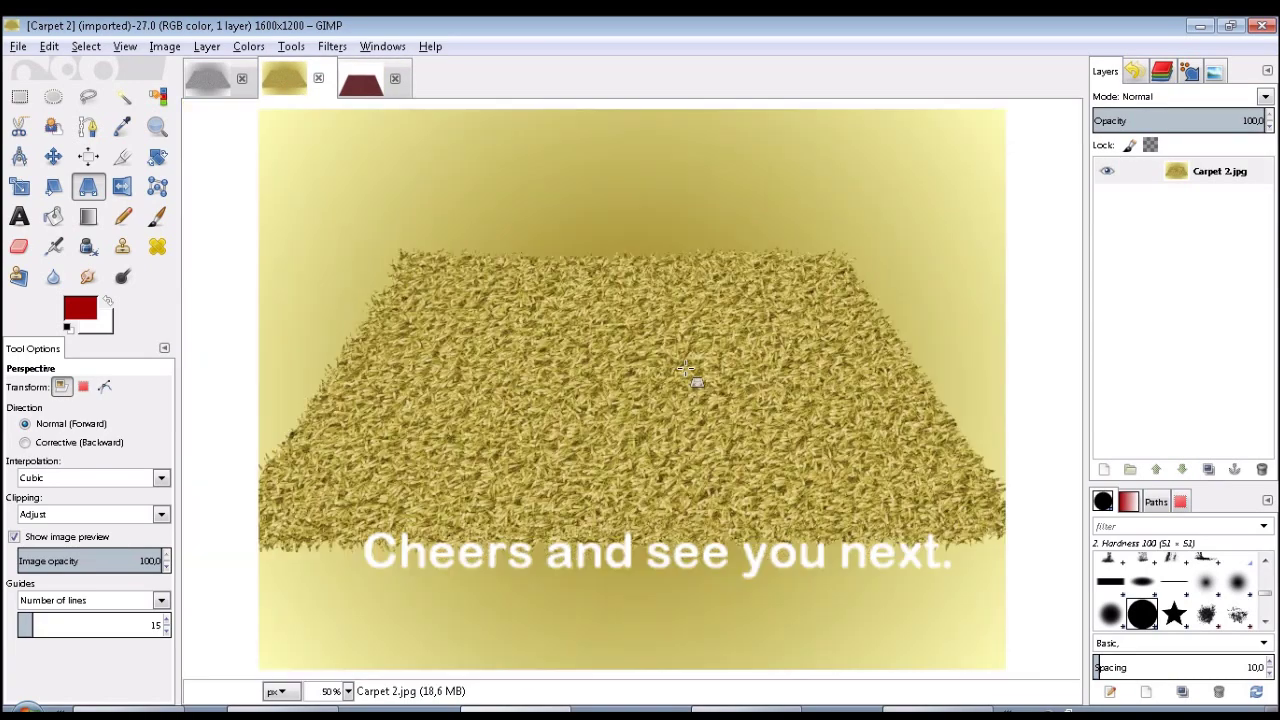
pyautogui.scroll(-1, 643, 371)
pyautogui.scroll(2, 716, 352)
pyautogui.scroll(1, 563, 428)
pyautogui.scroll(-1, 674, 426)
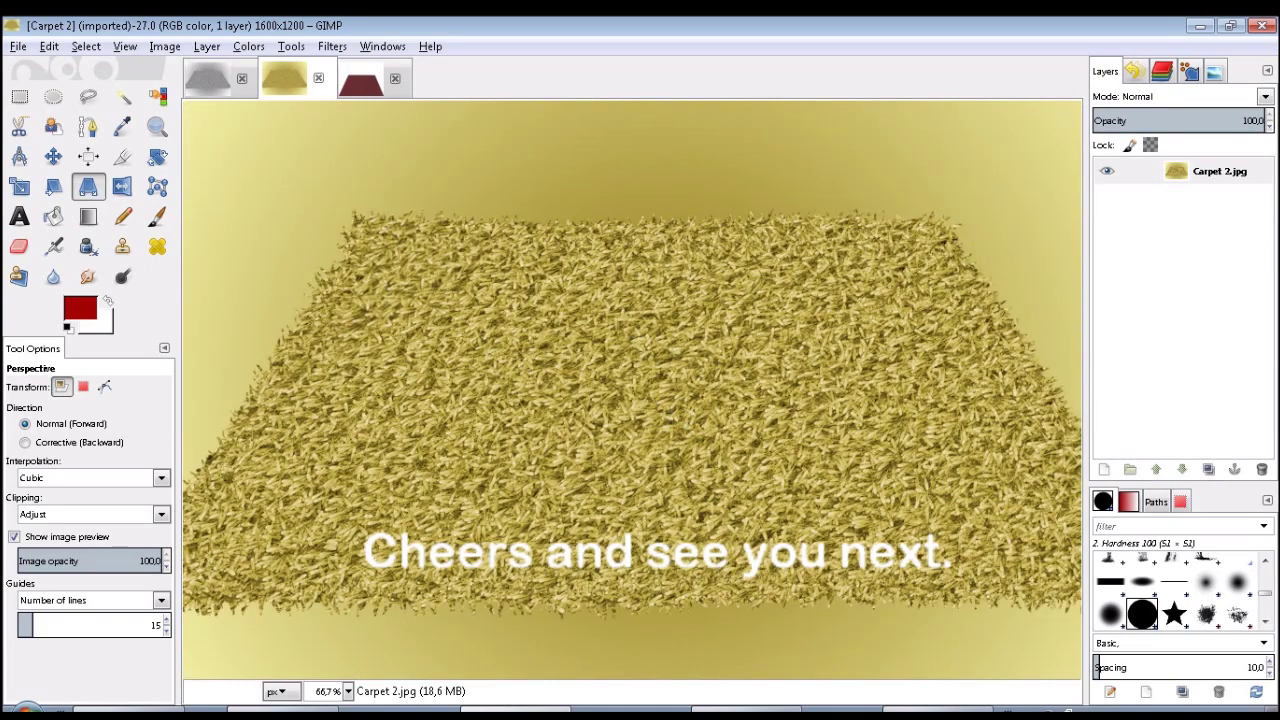